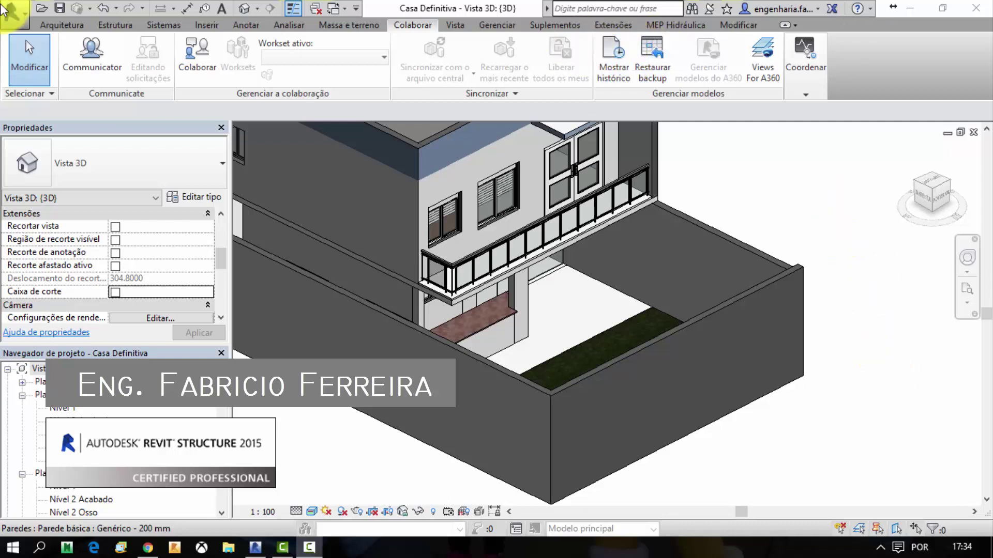
- Show the Arquitetura ribbon tools for the Casa Definitiva model
{"action": "left_click", "coordinate": [62, 26]}
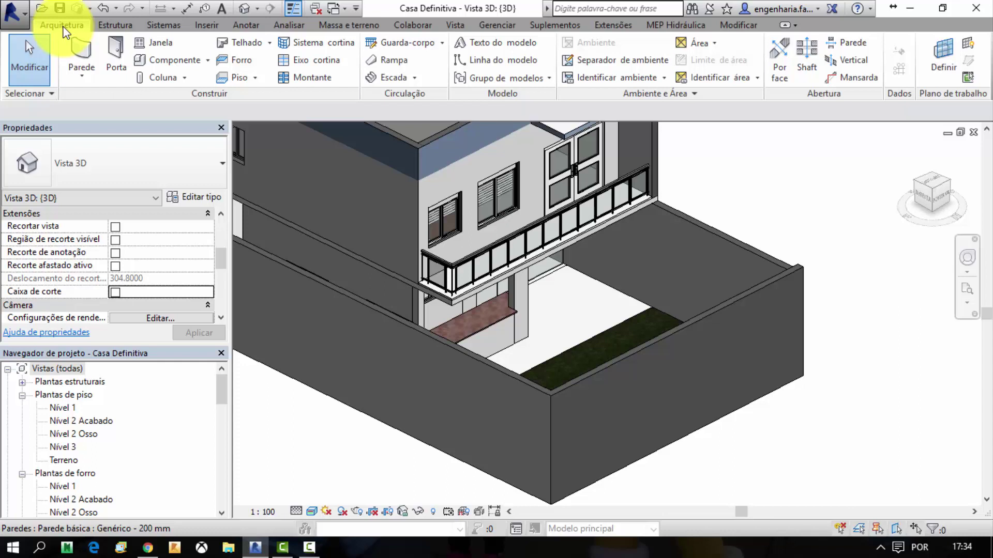
- Switch from Revit to the Google Chrome window
{"action": "key", "text": "alt+Tab"}
{"action": "key", "text": "alt+Tab"}
{"action": "key", "text": "alt+Tab"}
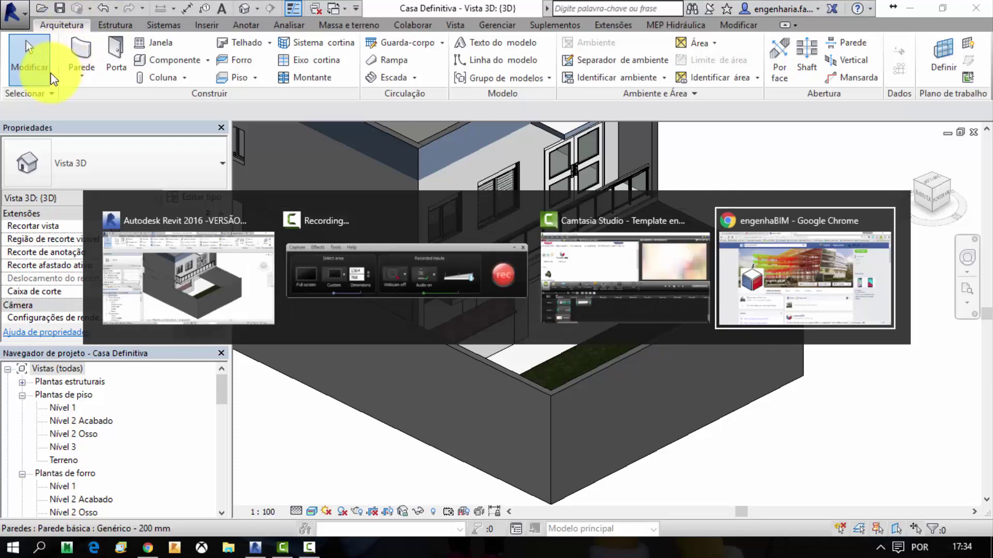
- Go to the engenhaBIM site tab and browse its home page
{"action": "left_click", "coordinate": [103, 9]}
{"action": "scroll", "coordinate": [388, 181], "scroll_direction": "up", "scroll_amount": 3}
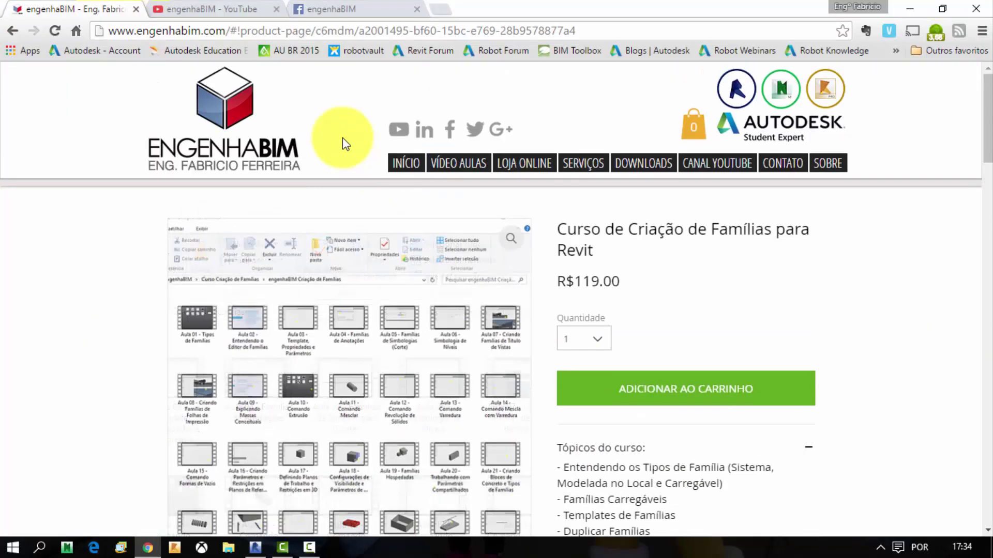
{"action": "left_click", "coordinate": [402, 169]}
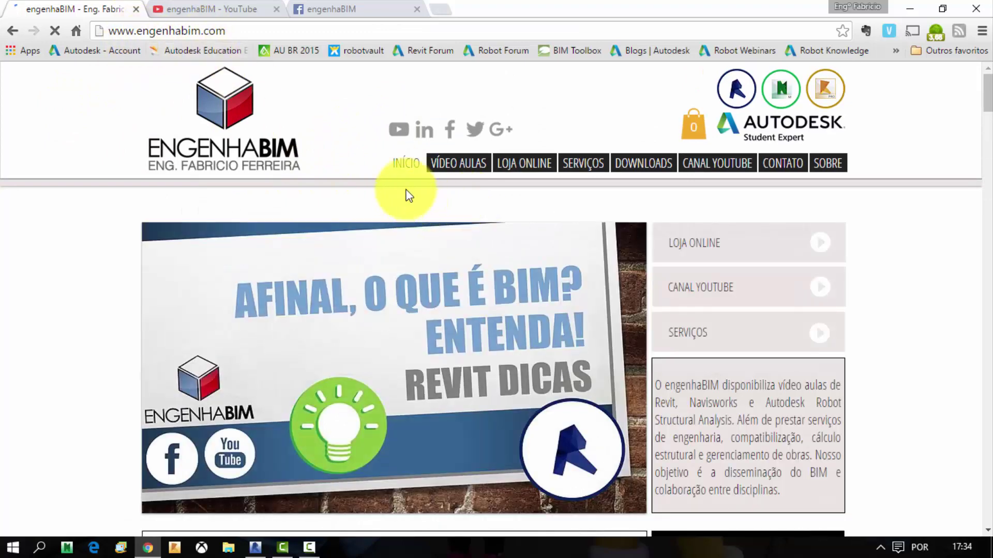
{"action": "scroll", "coordinate": [546, 225], "scroll_direction": "down", "scroll_amount": 4}
{"action": "scroll", "coordinate": [544, 227], "scroll_direction": "down", "scroll_amount": 2}
{"action": "scroll", "coordinate": [545, 228], "scroll_direction": "down", "scroll_amount": 2}
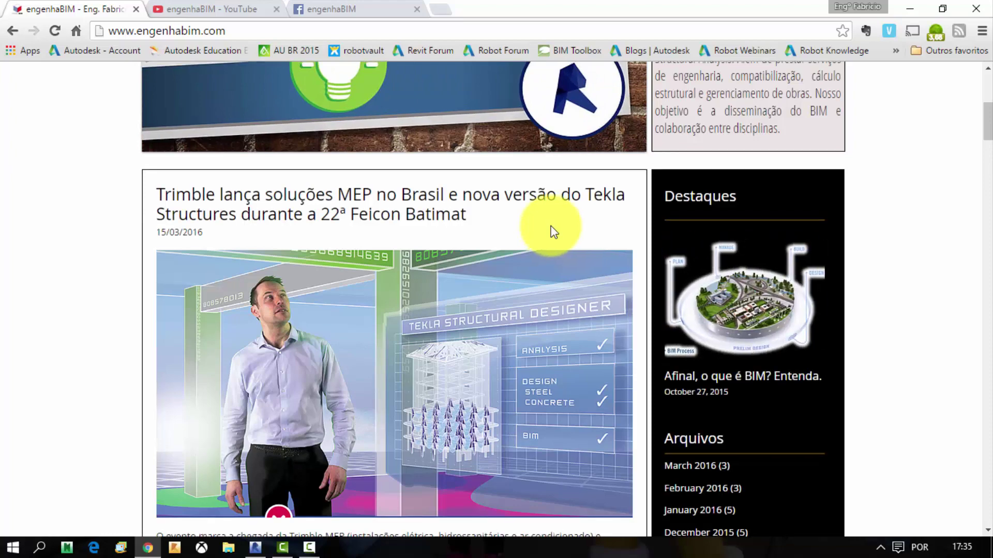
{"action": "scroll", "coordinate": [552, 230], "scroll_direction": "up", "scroll_amount": 4}
{"action": "scroll", "coordinate": [551, 229], "scroll_direction": "up", "scroll_amount": 3}
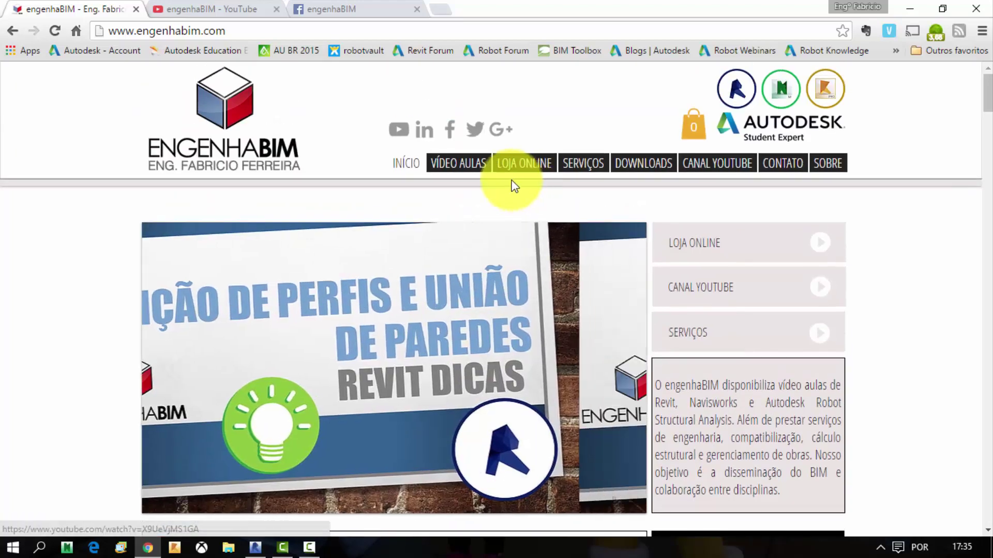
- Highlight the main activities list on the SERVIÇOS page, then go to LOJA ONLINE
{"action": "left_click", "coordinate": [572, 166]}
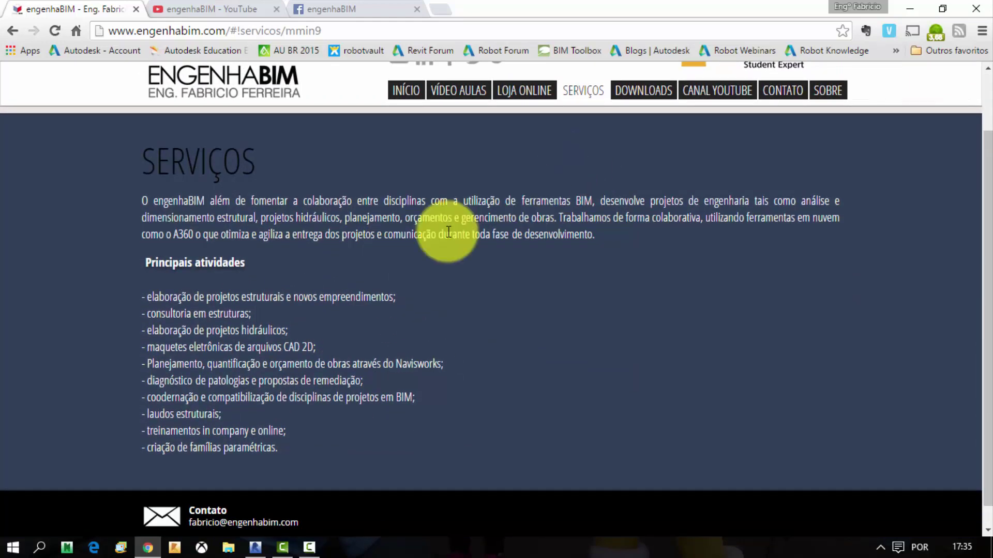
{"action": "left_click_drag", "start_coordinate": [143, 299], "coordinate": [284, 452]}
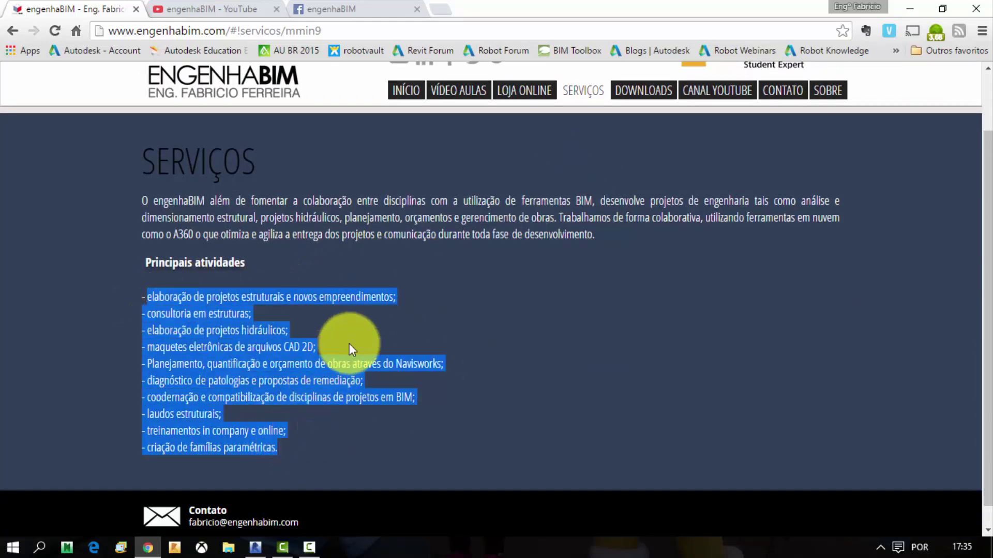
{"action": "left_click", "coordinate": [516, 94]}
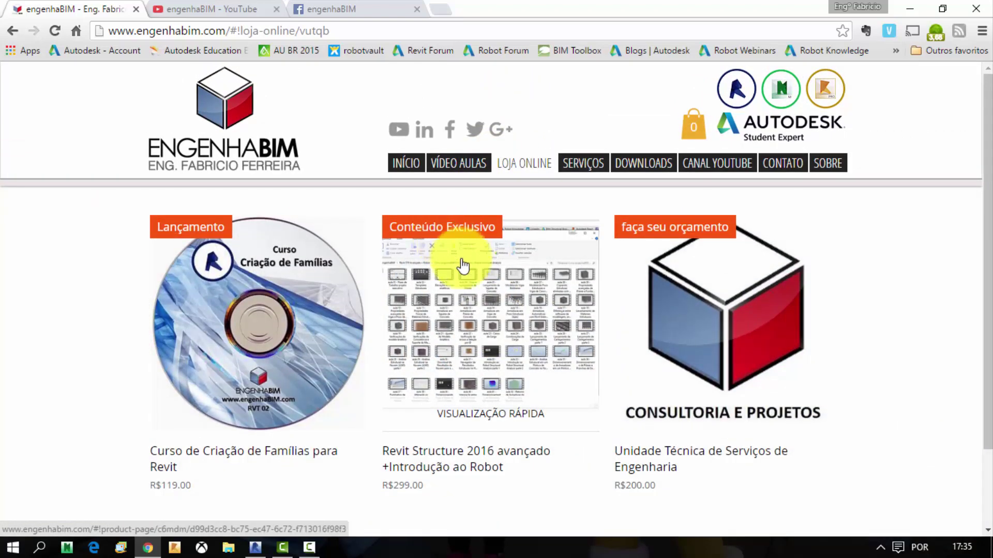
- Open the Revit Structure 2016 avançado course page (R$299.00) and read its description
{"action": "left_click", "coordinate": [420, 451]}
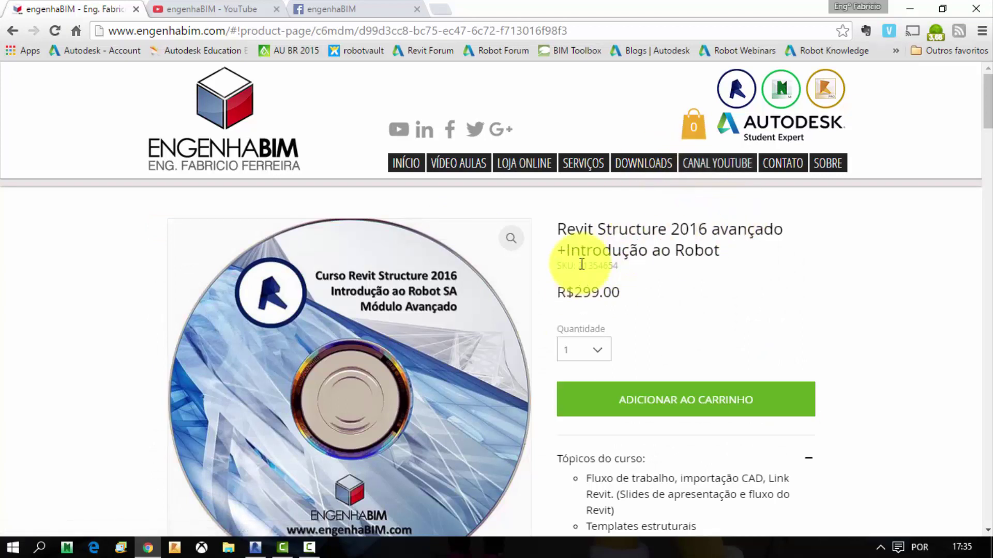
{"action": "scroll", "coordinate": [581, 265], "scroll_direction": "down", "scroll_amount": 3}
{"action": "scroll", "coordinate": [606, 177], "scroll_direction": "up", "scroll_amount": 1}
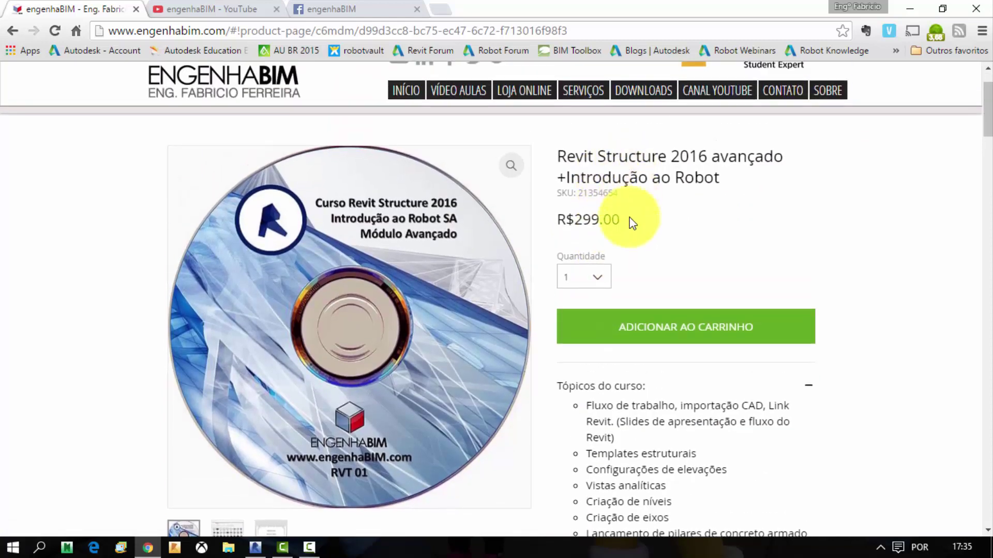
{"action": "scroll", "coordinate": [640, 357], "scroll_direction": "down", "scroll_amount": 3}
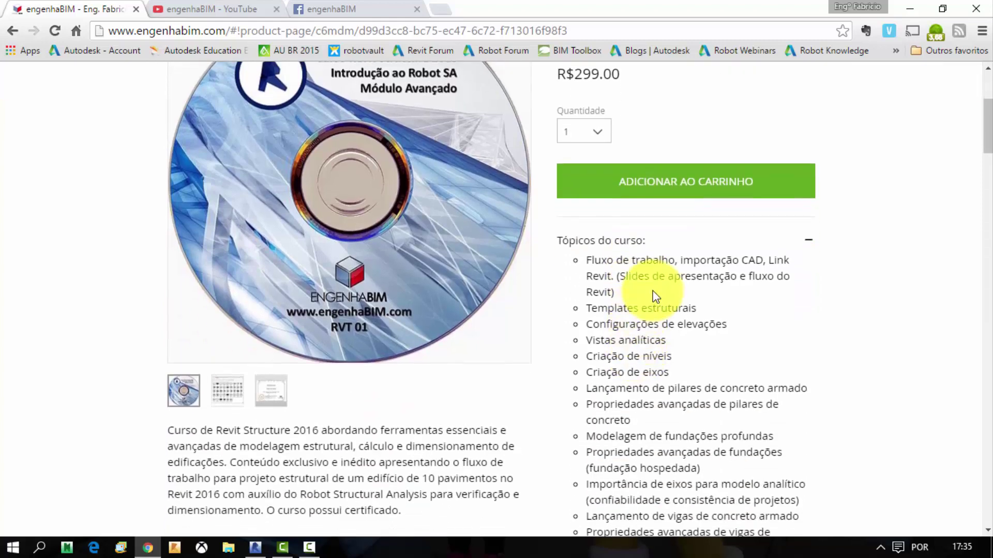
{"action": "scroll", "coordinate": [641, 295], "scroll_direction": "up", "scroll_amount": 3}
{"action": "scroll", "coordinate": [375, 289], "scroll_direction": "down", "scroll_amount": 3}
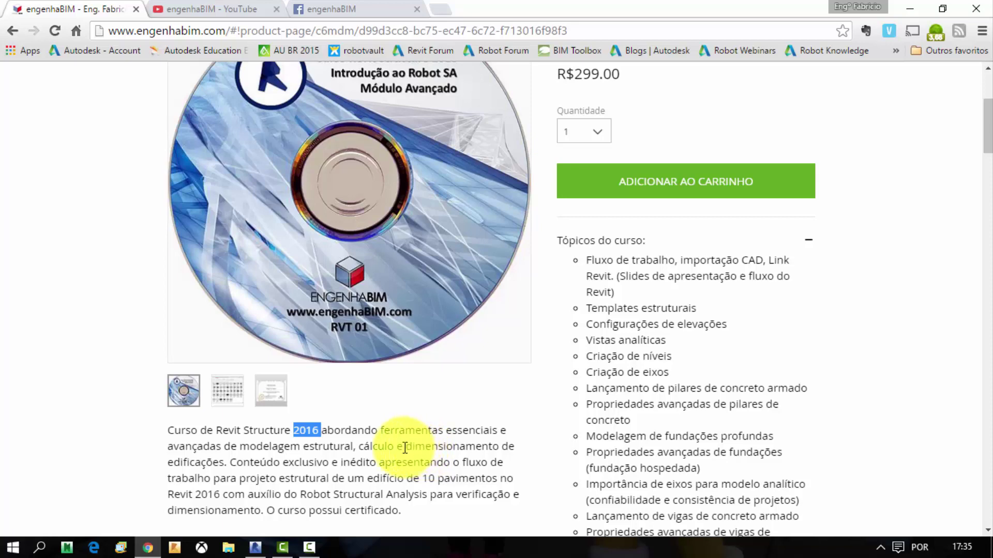
{"action": "left_click", "coordinate": [385, 445]}
- View the course's lesson-grid image and scroll through its topics
{"action": "left_click", "coordinate": [234, 397]}
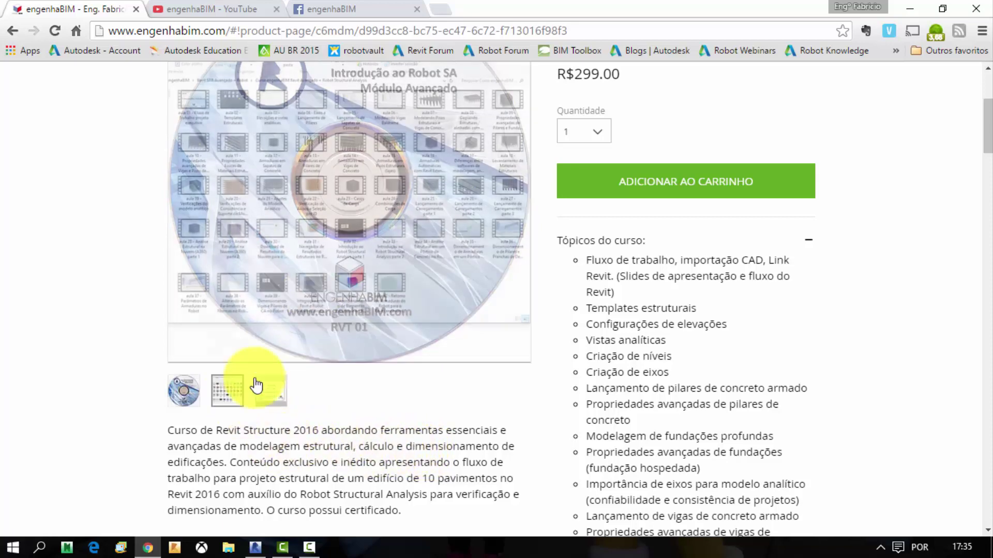
{"action": "scroll", "coordinate": [698, 289], "scroll_direction": "down", "scroll_amount": 3}
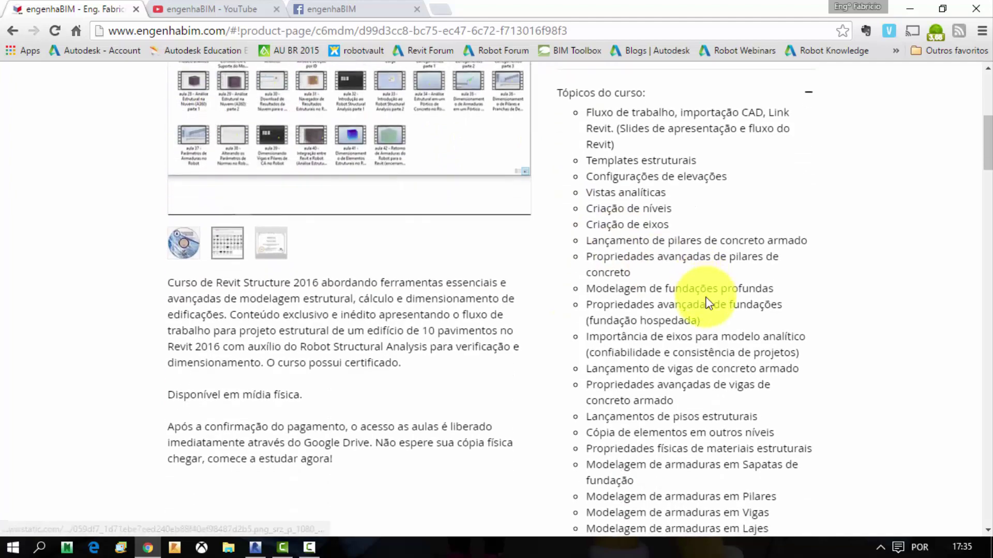
{"action": "scroll", "coordinate": [693, 305], "scroll_direction": "down", "scroll_amount": 9}
{"action": "scroll", "coordinate": [692, 305], "scroll_direction": "down", "scroll_amount": 7}
{"action": "scroll", "coordinate": [692, 311], "scroll_direction": "up", "scroll_amount": 15}
{"action": "scroll", "coordinate": [682, 308], "scroll_direction": "up", "scroll_amount": 8}
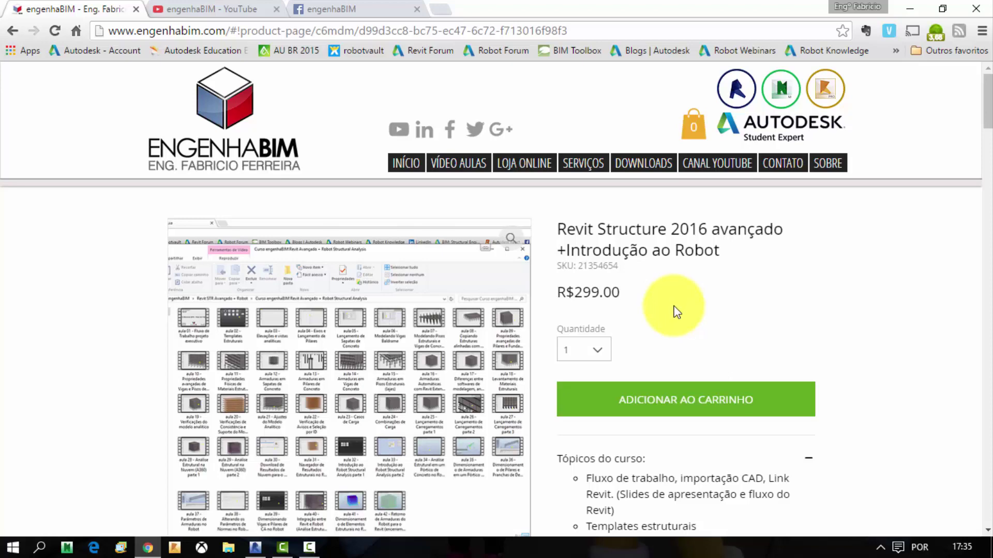
- Return to the online shop and open the Criação de Famílias course page (R$119.00)
{"action": "left_click", "coordinate": [527, 164]}
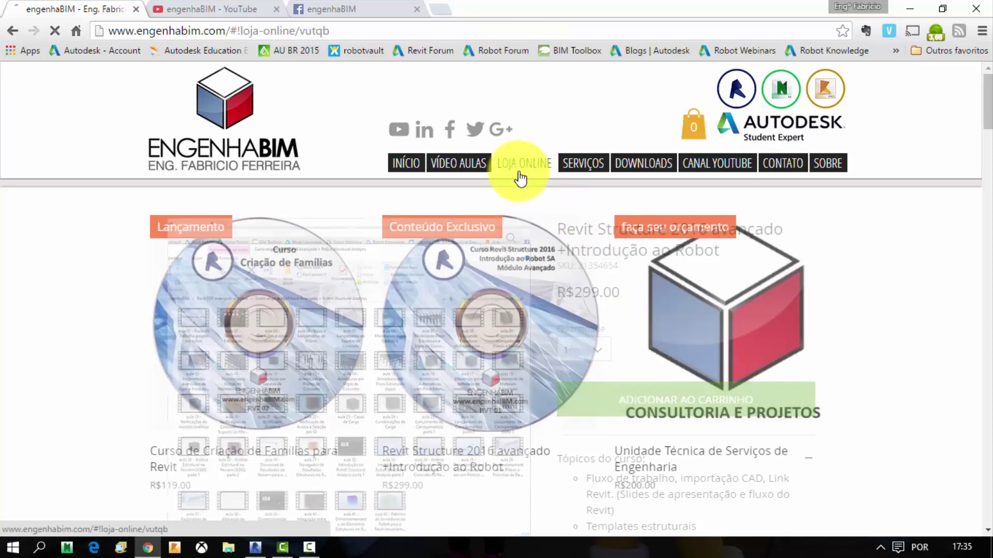
{"action": "scroll", "coordinate": [362, 330], "scroll_direction": "down", "scroll_amount": 1}
{"action": "left_click", "coordinate": [262, 369]}
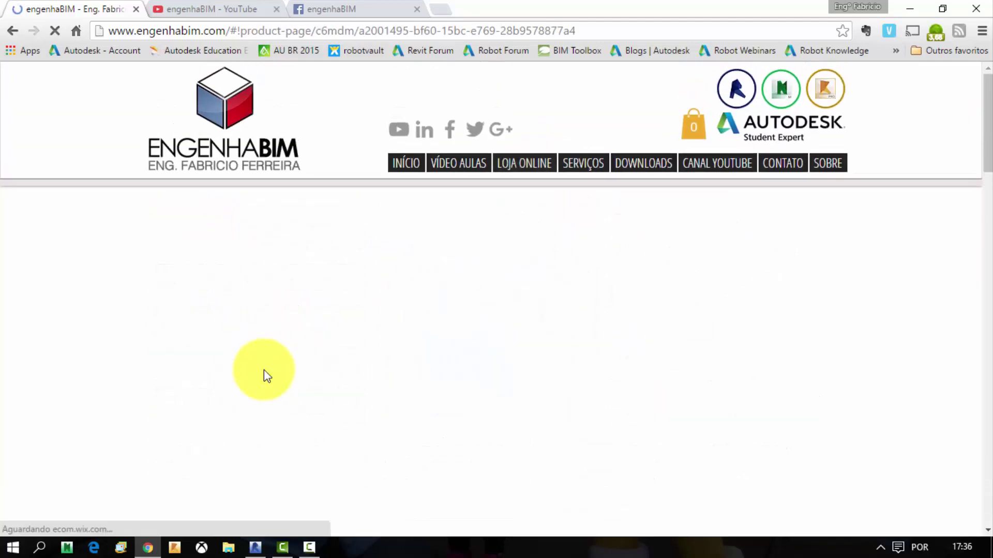
{"action": "scroll", "coordinate": [461, 302], "scroll_direction": "down", "scroll_amount": 2}
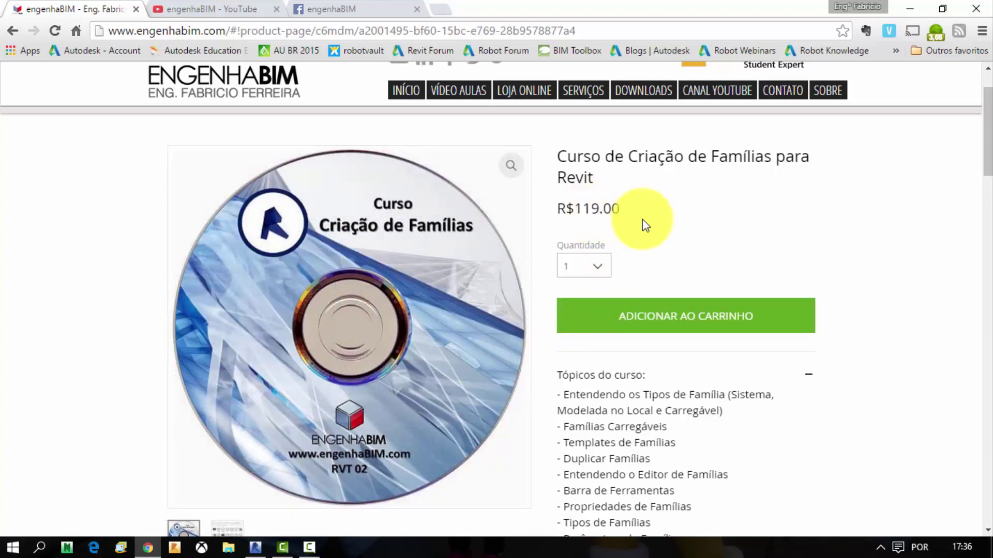
- Scroll through the Families course topics, then switch to the engenhaBIM YouTube channel
{"action": "scroll", "coordinate": [644, 219], "scroll_direction": "down", "scroll_amount": 1}
{"action": "scroll", "coordinate": [646, 220], "scroll_direction": "down", "scroll_amount": 3}
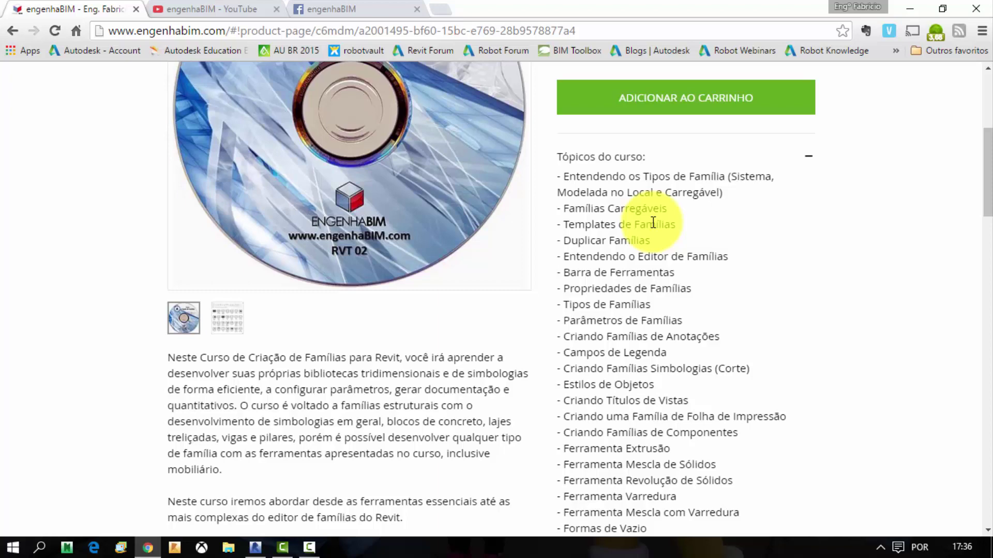
{"action": "scroll", "coordinate": [671, 192], "scroll_direction": "up", "scroll_amount": 4}
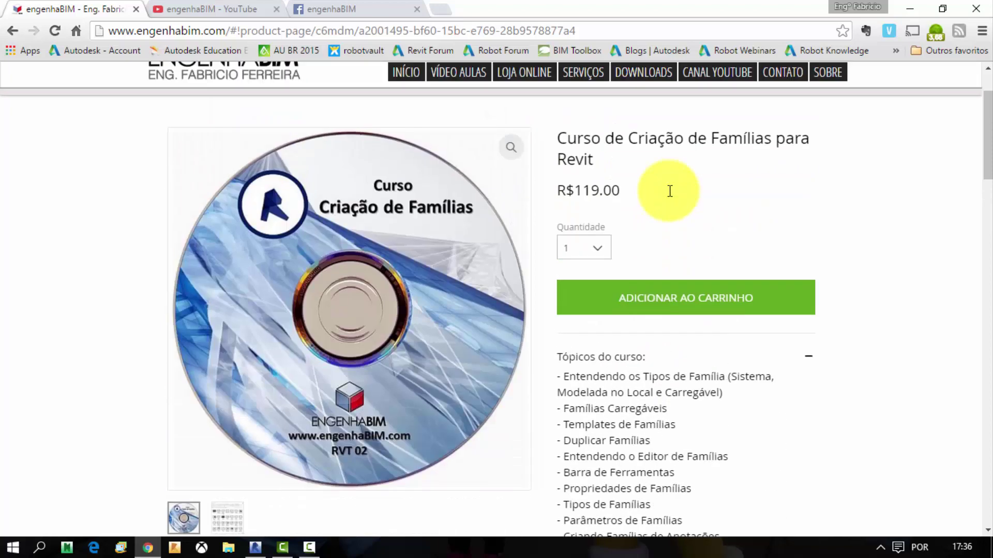
{"action": "scroll", "coordinate": [669, 194], "scroll_direction": "down", "scroll_amount": 1}
{"action": "scroll", "coordinate": [682, 233], "scroll_direction": "down", "scroll_amount": 5}
{"action": "scroll", "coordinate": [686, 244], "scroll_direction": "down", "scroll_amount": 2}
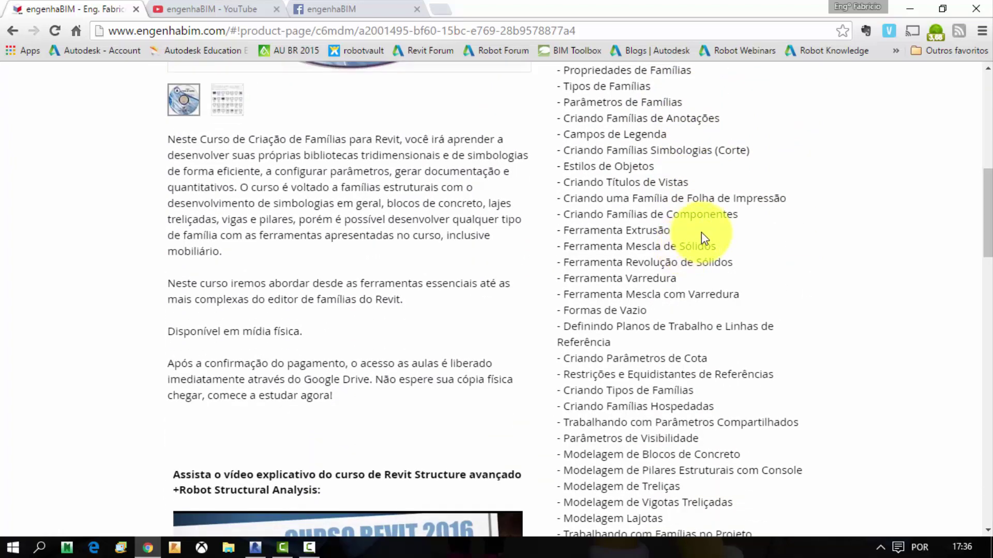
{"action": "scroll", "coordinate": [654, 234], "scroll_direction": "up", "scroll_amount": 7}
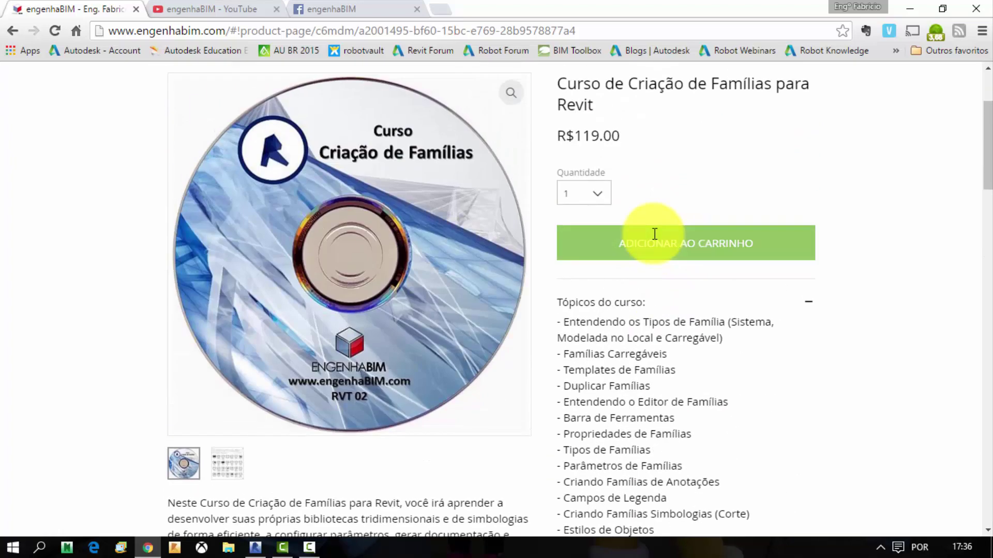
{"action": "scroll", "coordinate": [654, 233], "scroll_direction": "up", "scroll_amount": 3}
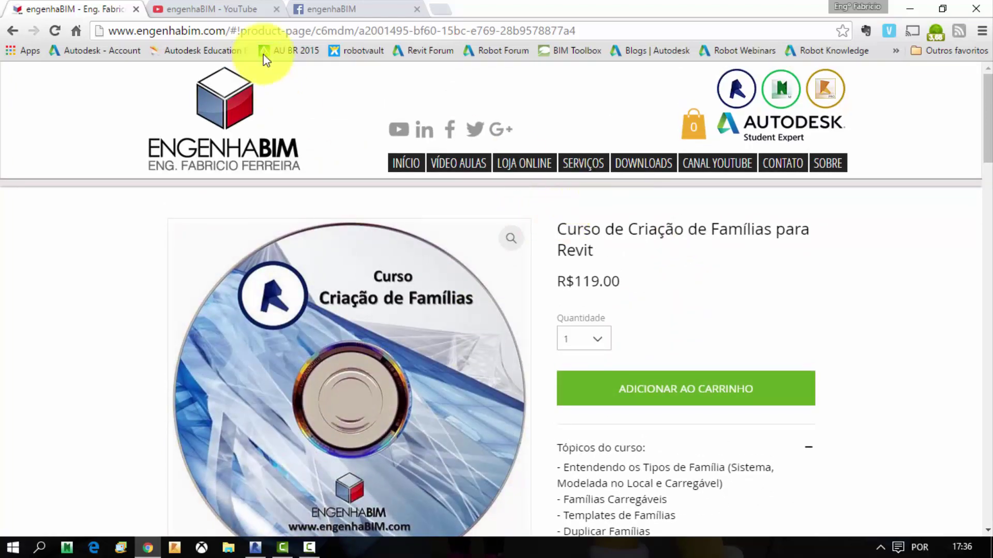
{"action": "left_click", "coordinate": [221, 9]}
- Show the engenhaBIM YouTube channel and Facebook timeline, then return to Revit
{"action": "scroll", "coordinate": [504, 253], "scroll_direction": "up", "scroll_amount": 3}
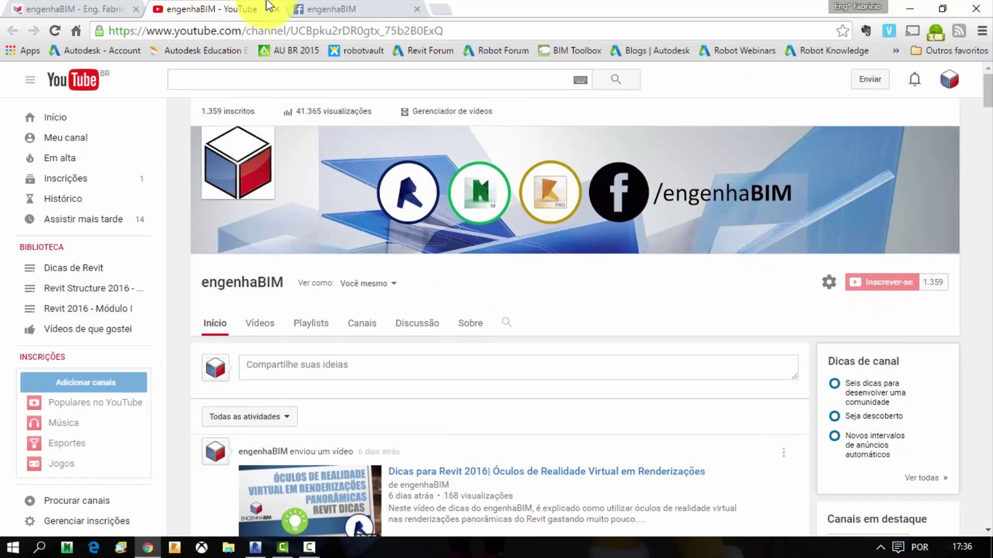
{"action": "left_click", "coordinate": [305, 7]}
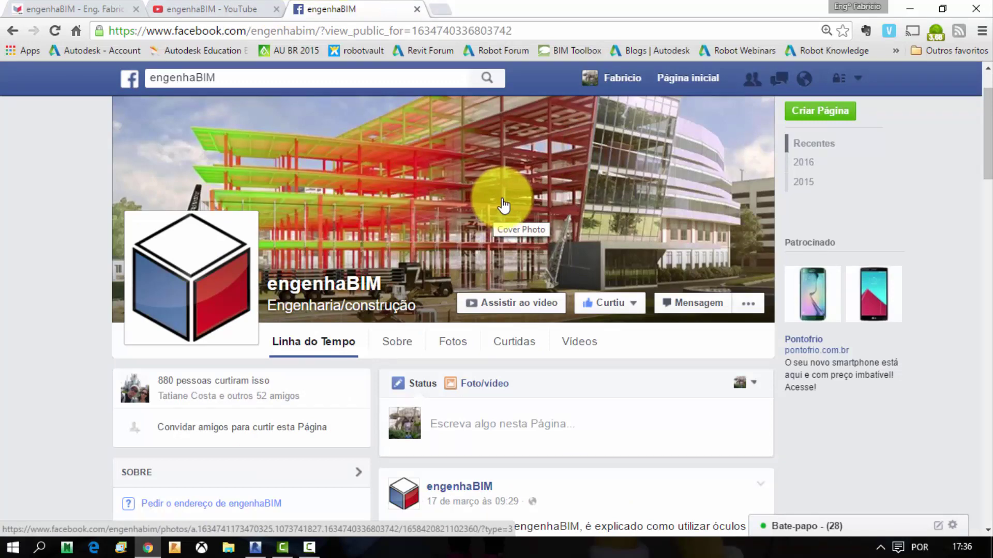
{"action": "left_click", "coordinate": [111, 8]}
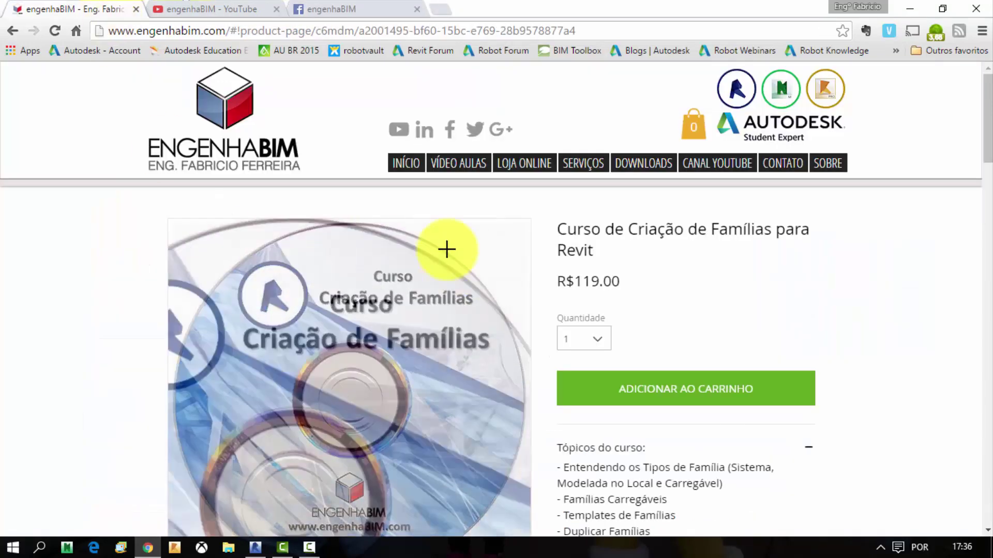
{"action": "left_click", "coordinate": [377, 8]}
{"action": "scroll", "coordinate": [496, 212], "scroll_direction": "down", "scroll_amount": 3}
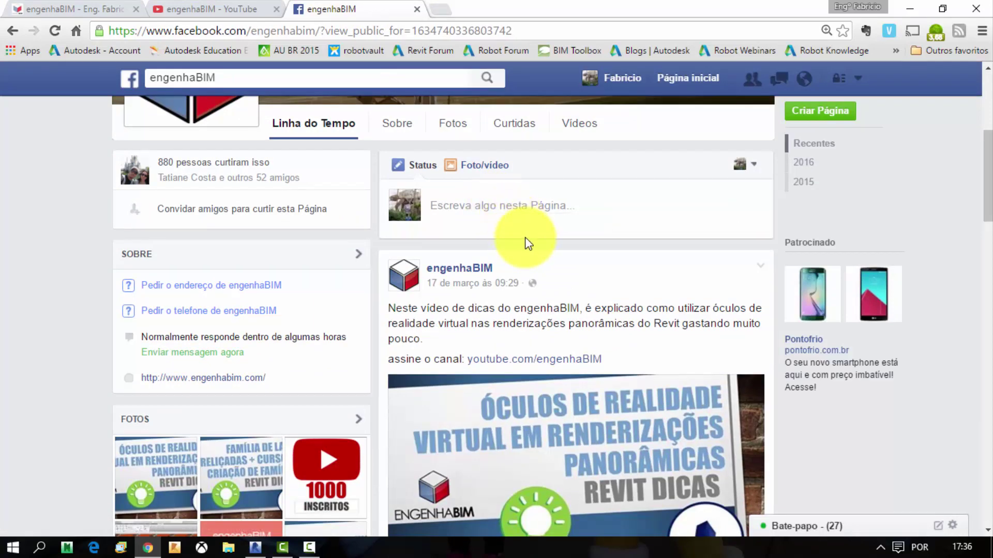
{"action": "key", "text": "alt+Tab"}
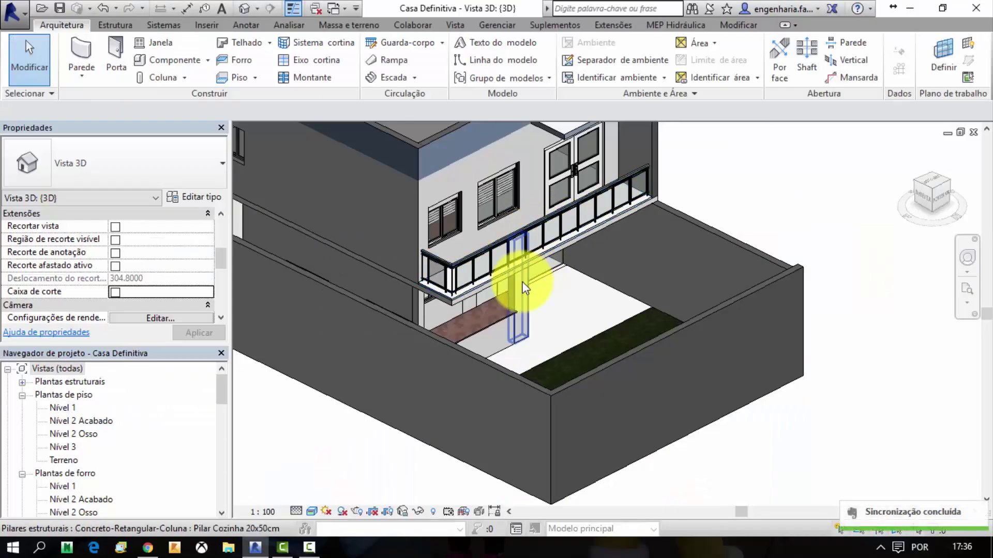
{"action": "middle_click_drag", "start_coordinate": [527, 284], "coordinate": [607, 309], "text": "shift"}
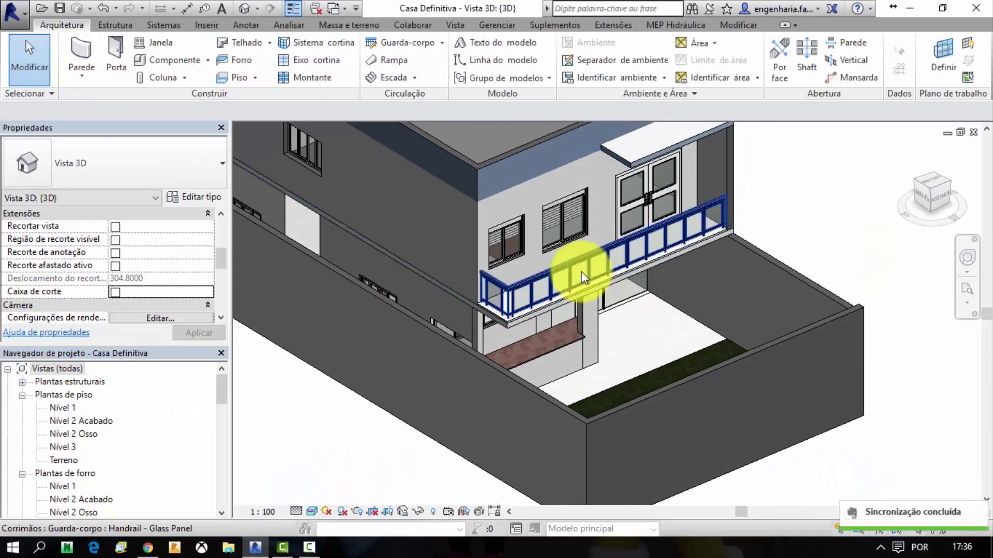
{"action": "scroll", "coordinate": [575, 321], "scroll_direction": "up", "scroll_amount": 3}
{"action": "mouse_move", "coordinate": [575, 321]}
{"action": "middle_mouse_down", "text": "shift"}
{"action": "mouse_move", "coordinate": [527, 354]}
{"action": "mouse_move", "coordinate": [537, 394]}
{"action": "mouse_move", "coordinate": [527, 411]}
{"action": "mouse_move", "coordinate": [527, 400]}
{"action": "middle_mouse_up", "text": "shift"}
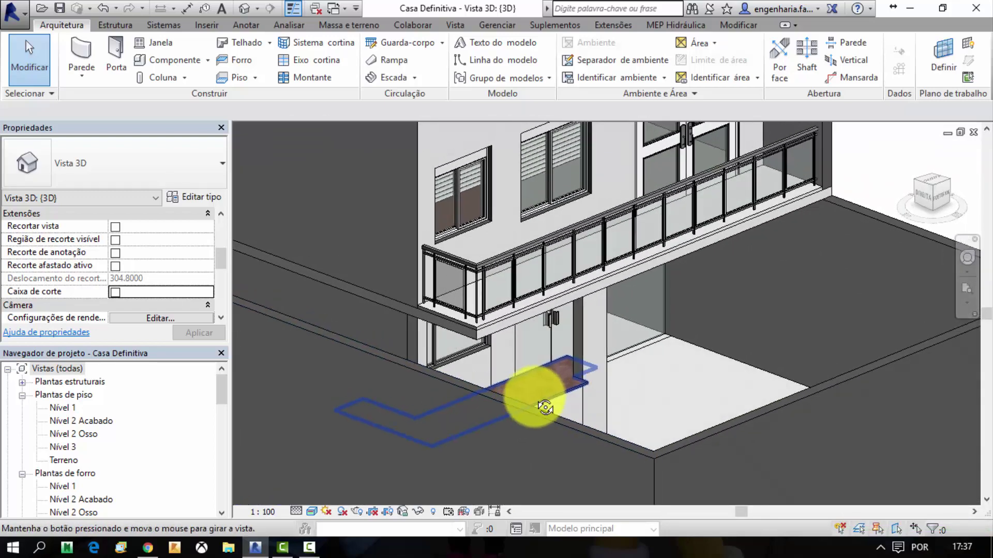
{"action": "scroll", "coordinate": [548, 393], "scroll_direction": "up", "scroll_amount": 2}
{"action": "scroll", "coordinate": [569, 377], "scroll_direction": "up", "scroll_amount": 2}
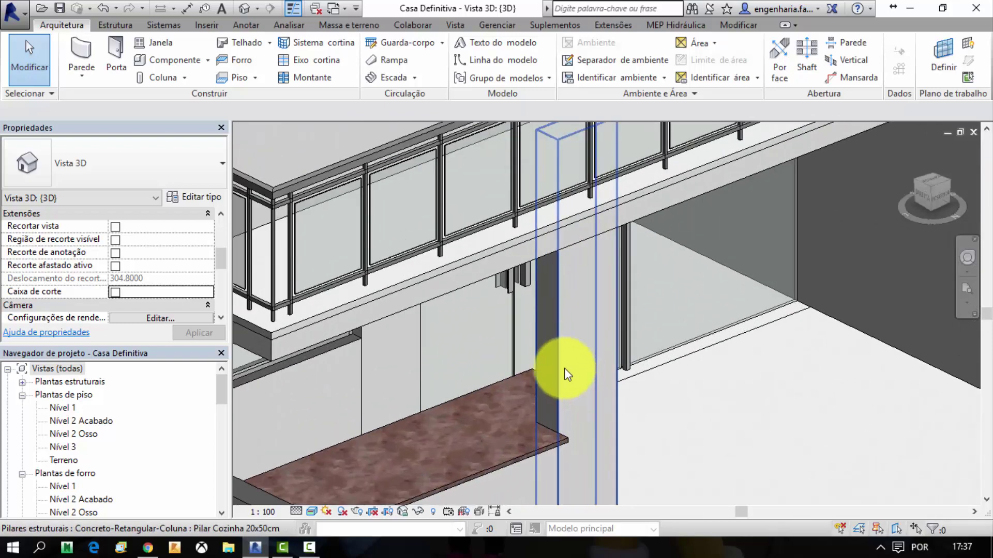
{"action": "left_click", "coordinate": [566, 374]}
{"action": "scroll", "coordinate": [563, 368], "scroll_direction": "down", "scroll_amount": 3}
{"action": "mouse_move", "coordinate": [524, 383]}
{"action": "middle_mouse_down", "text": "shift"}
{"action": "mouse_move", "coordinate": [565, 358]}
{"action": "mouse_move", "coordinate": [514, 381]}
{"action": "mouse_move", "coordinate": [509, 395]}
{"action": "mouse_move", "coordinate": [522, 362]}
{"action": "middle_mouse_up", "text": "shift"}
{"action": "left_click", "coordinate": [845, 200]}
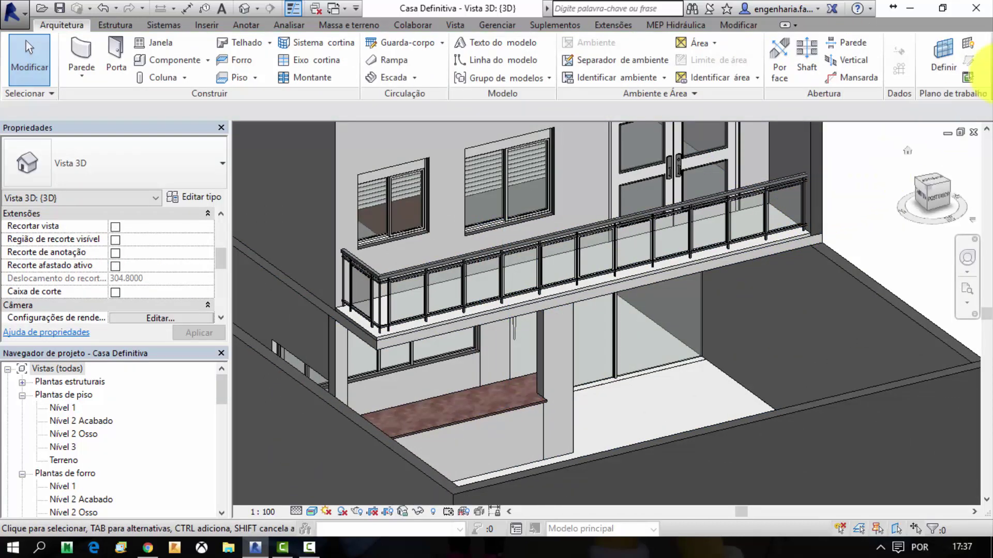
- Open the Nível 1 floor plan and start Copy/Monitor using the current project
{"action": "double_click", "coordinate": [62, 408]}
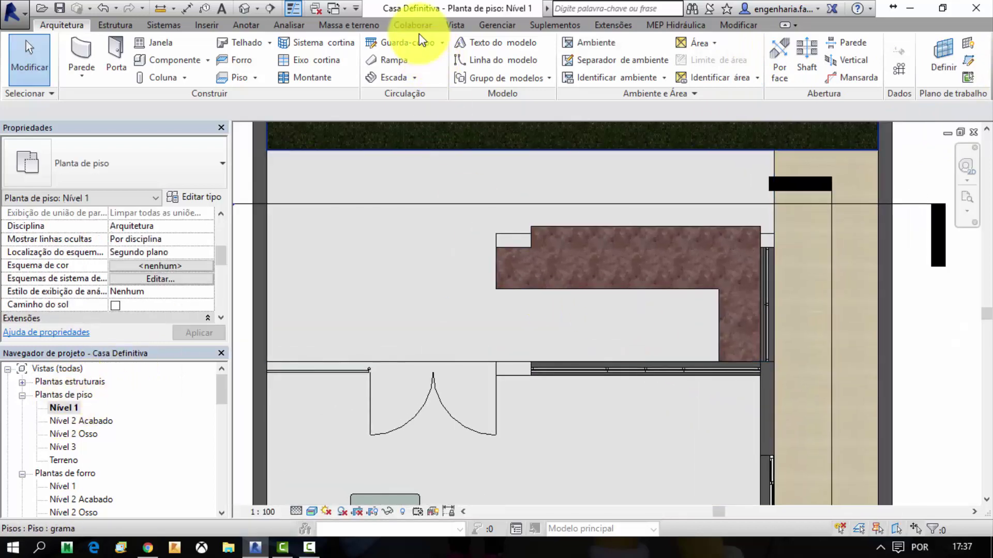
{"action": "left_click", "coordinate": [414, 25]}
{"action": "left_click", "coordinate": [796, 95]}
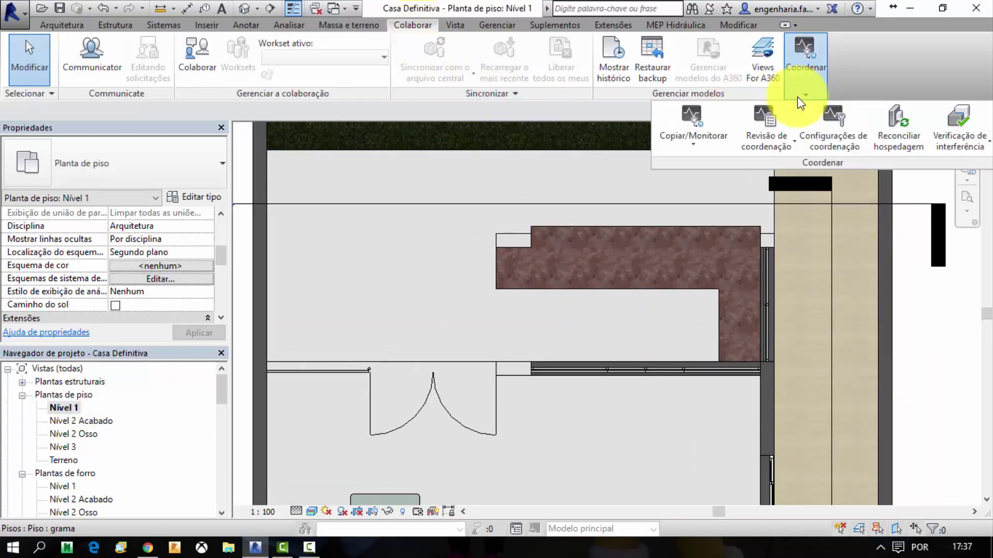
{"action": "left_click", "coordinate": [698, 149]}
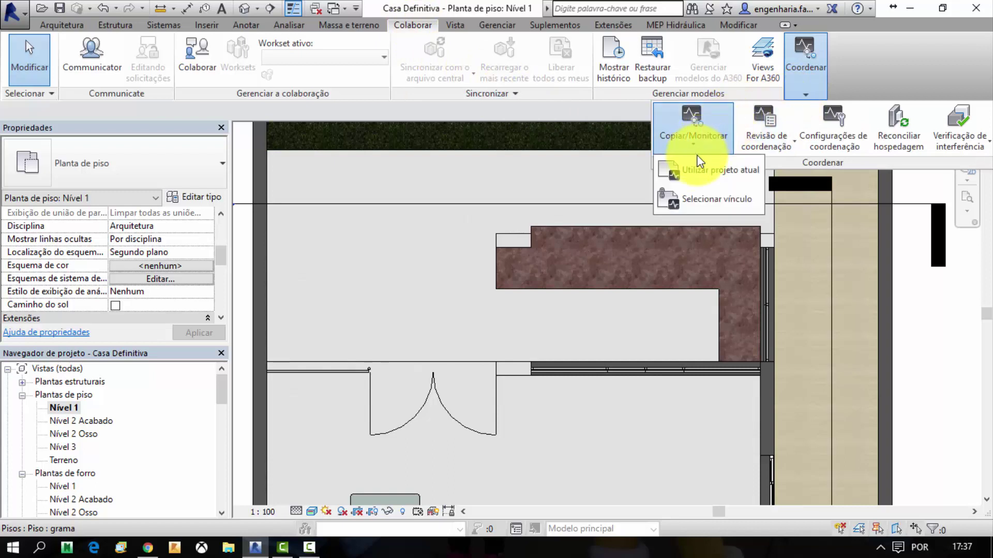
{"action": "left_click", "coordinate": [699, 178]}
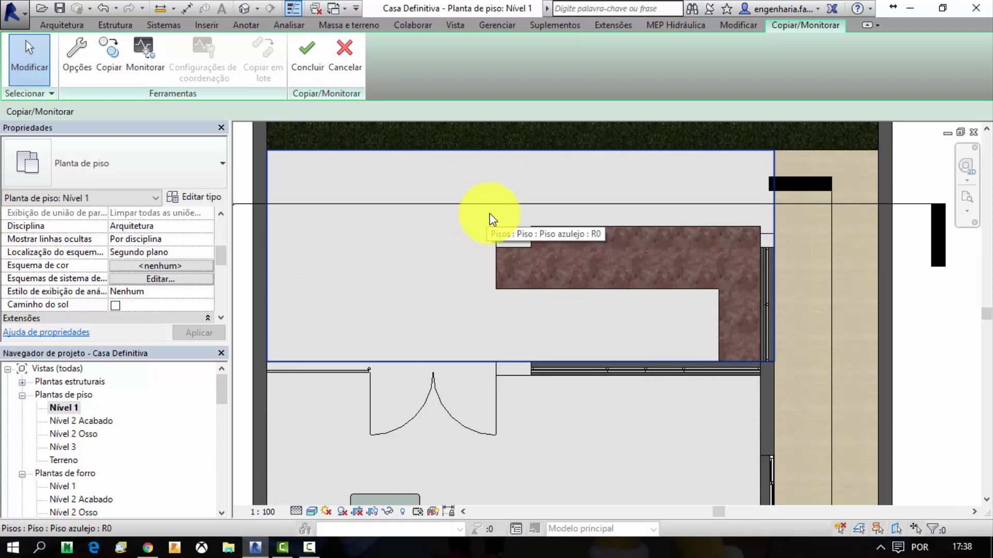
{"action": "scroll", "coordinate": [489, 213], "scroll_direction": "down", "scroll_amount": 3}
{"action": "middle_click_drag", "start_coordinate": [509, 221], "coordinate": [483, 176]}
{"action": "scroll", "coordinate": [483, 176], "scroll_direction": "up", "scroll_amount": 2}
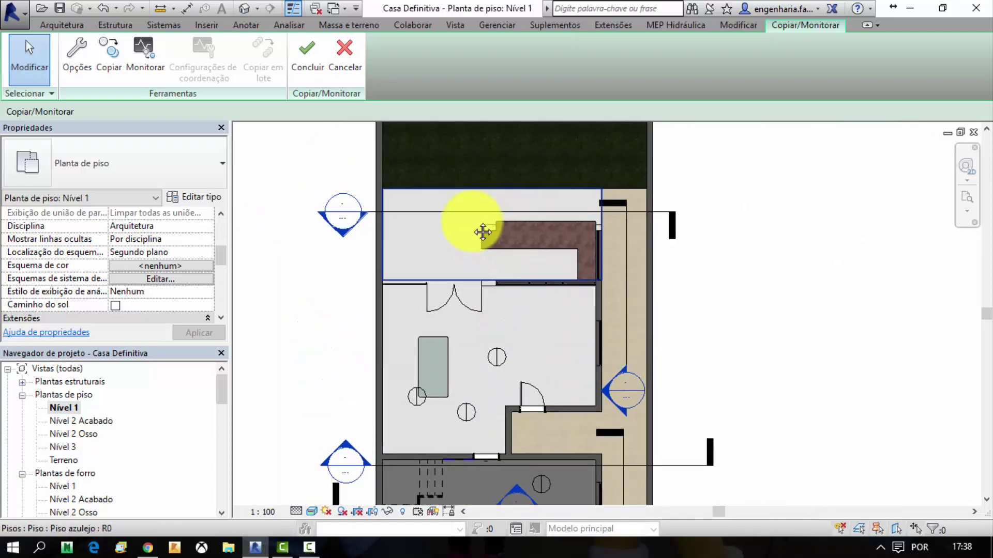
{"action": "mouse_move", "coordinate": [483, 233]}
{"action": "middle_mouse_down"}
{"action": "mouse_move", "coordinate": [499, 277]}
{"action": "mouse_move", "coordinate": [488, 274]}
{"action": "middle_mouse_up"}
{"action": "scroll", "coordinate": [487, 274], "scroll_direction": "up", "scroll_amount": 2}
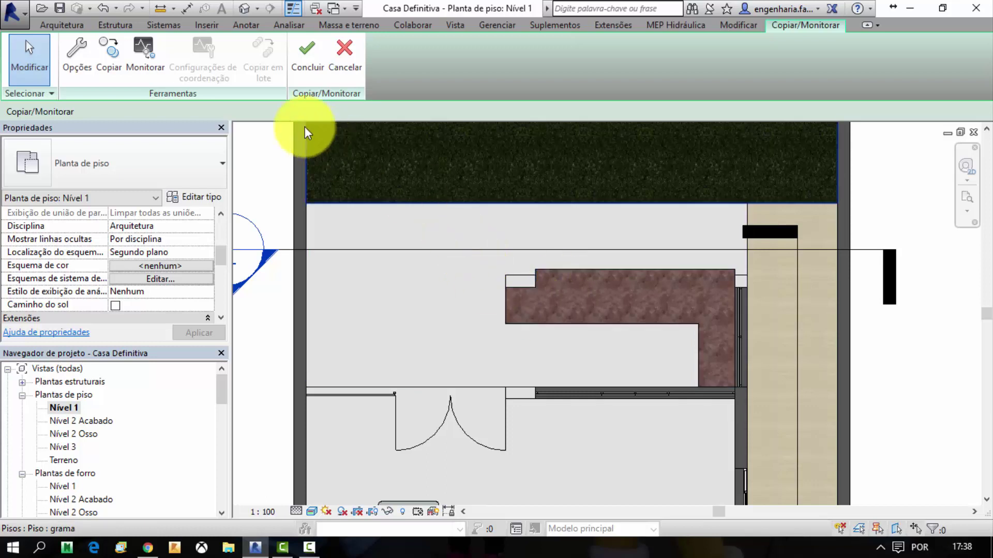
- Link the Pilar Cozinha 20x50cm column to its matching column for monitoring, then finish
{"action": "left_click", "coordinate": [147, 49]}
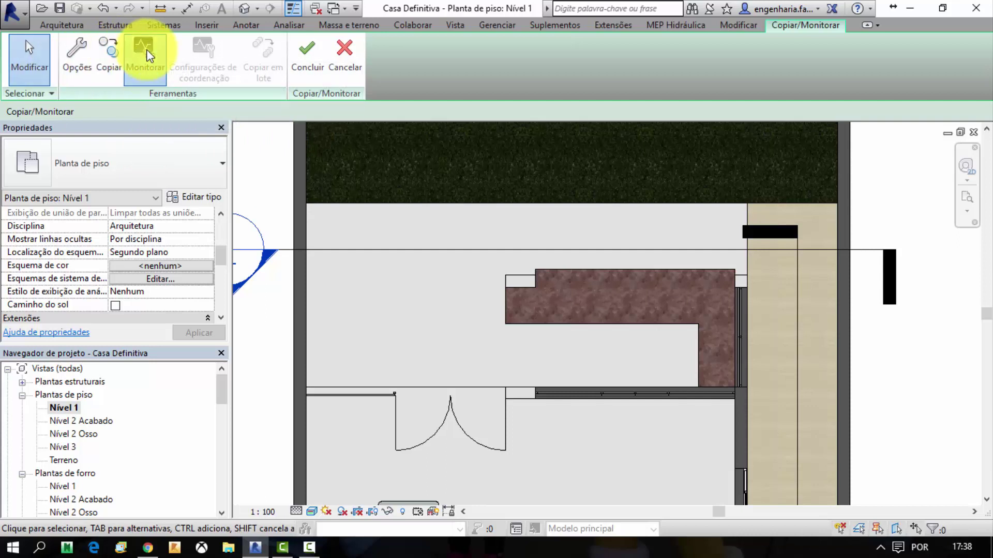
{"action": "left_click", "coordinate": [513, 282]}
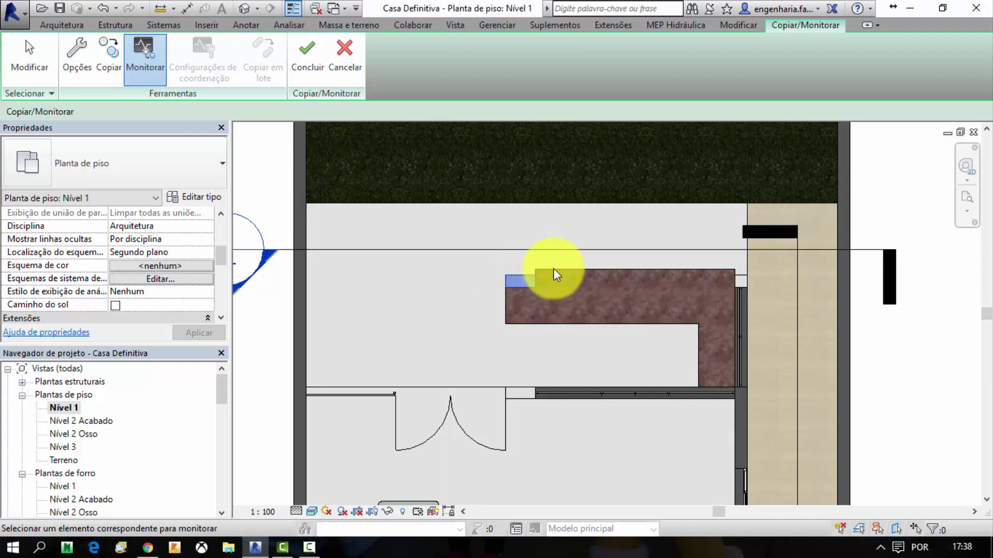
{"action": "left_click", "coordinate": [739, 277]}
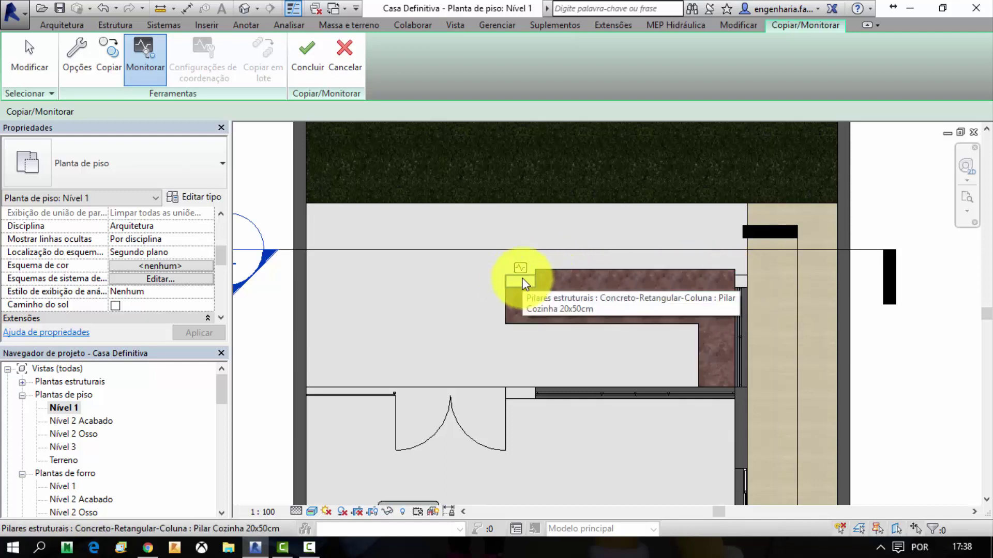
{"action": "scroll", "coordinate": [522, 279], "scroll_direction": "up", "scroll_amount": 1}
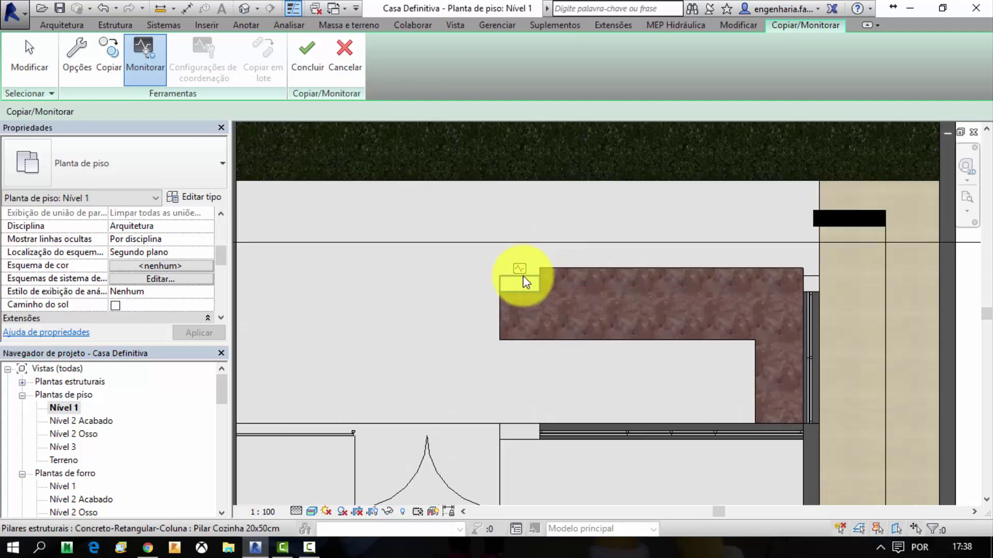
{"action": "scroll", "coordinate": [523, 279], "scroll_direction": "up", "scroll_amount": 1}
{"action": "scroll", "coordinate": [520, 274], "scroll_direction": "up", "scroll_amount": 2}
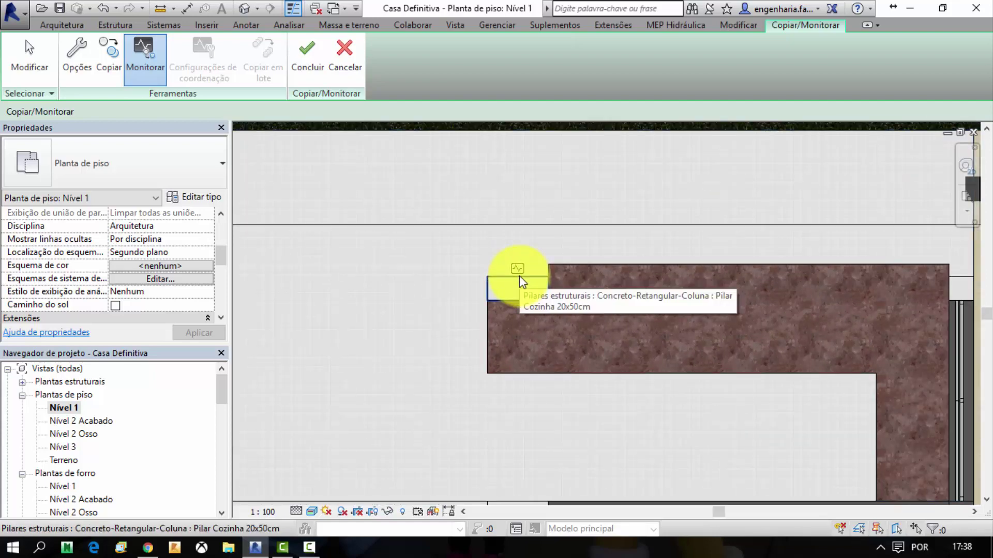
{"action": "scroll", "coordinate": [519, 275], "scroll_direction": "down", "scroll_amount": 1}
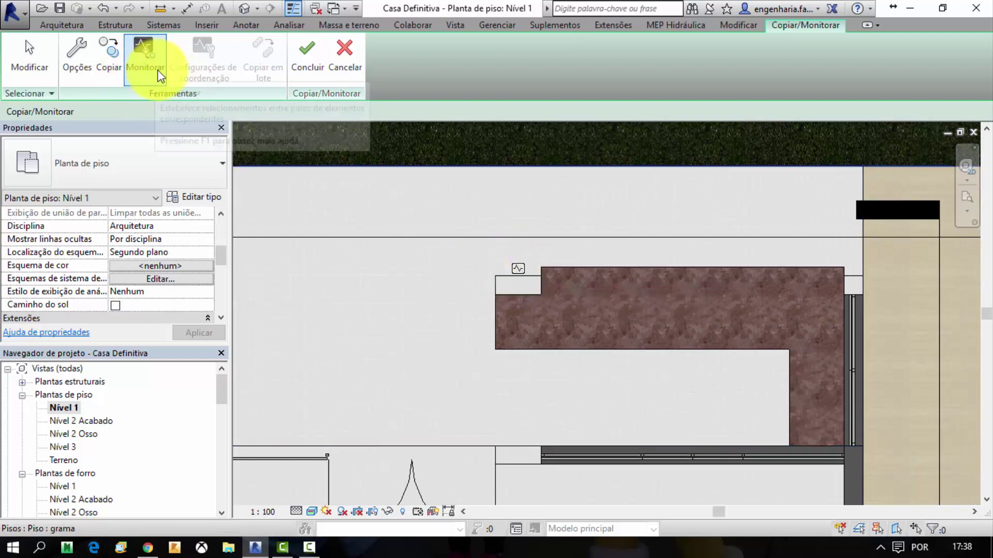
{"action": "left_click", "coordinate": [311, 55]}
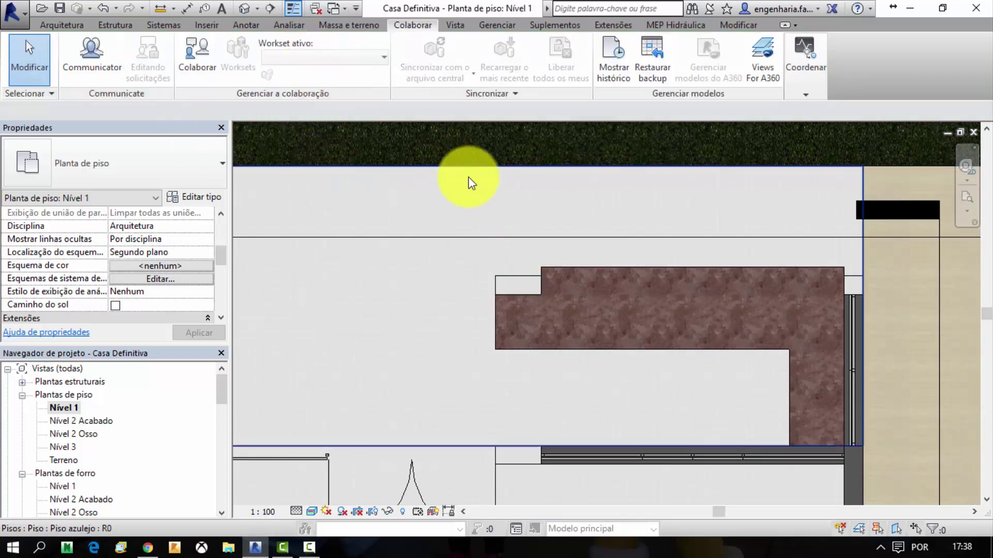
{"action": "scroll", "coordinate": [484, 199], "scroll_direction": "down", "scroll_amount": 1}
{"action": "scroll", "coordinate": [483, 199], "scroll_direction": "down", "scroll_amount": 1}
{"action": "left_click", "coordinate": [508, 257]}
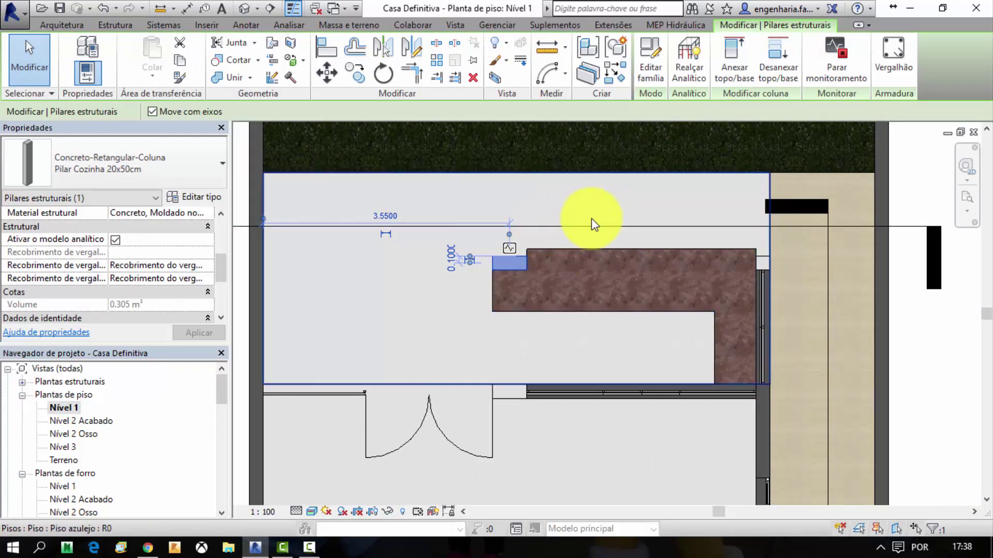
{"action": "left_click", "coordinate": [910, 186]}
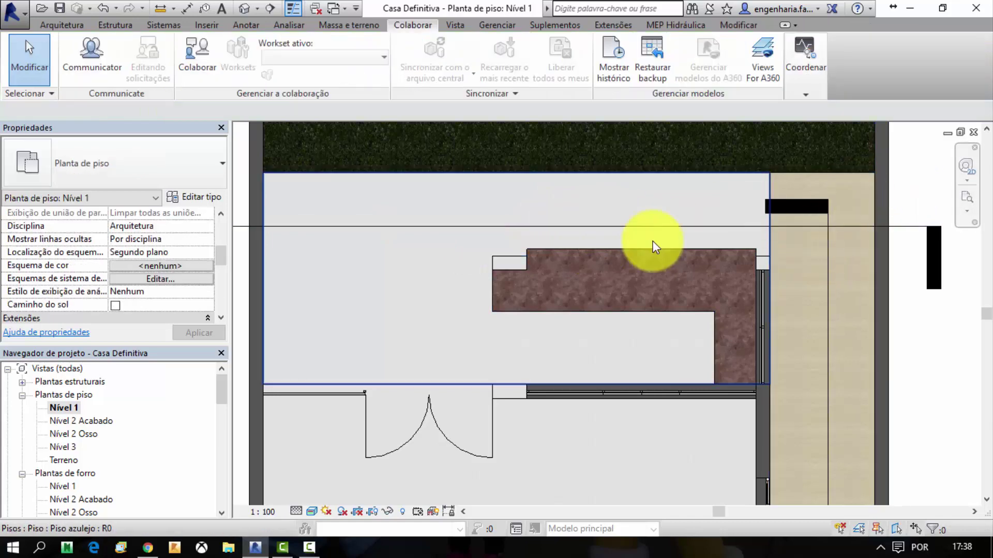
{"action": "left_click", "coordinate": [510, 262]}
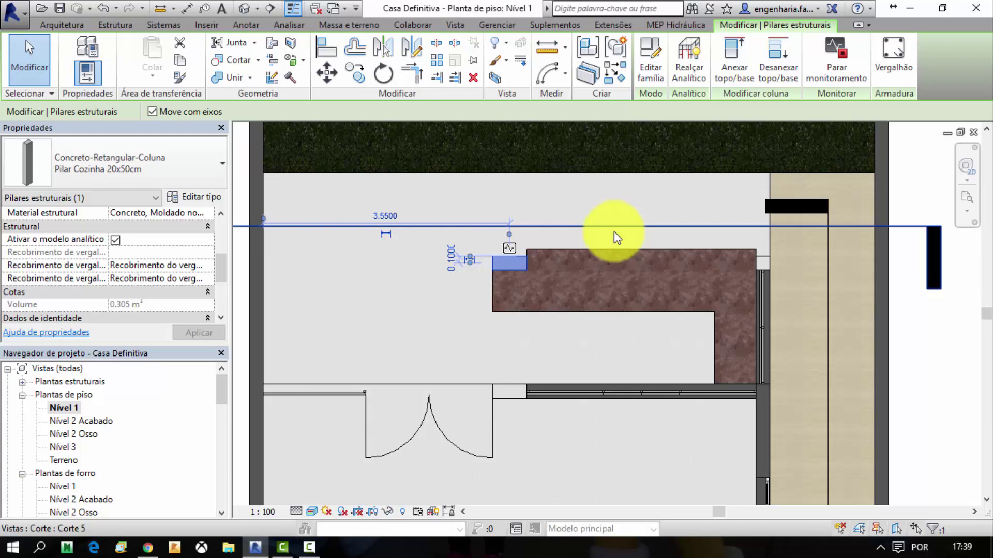
{"action": "left_click", "coordinate": [607, 242]}
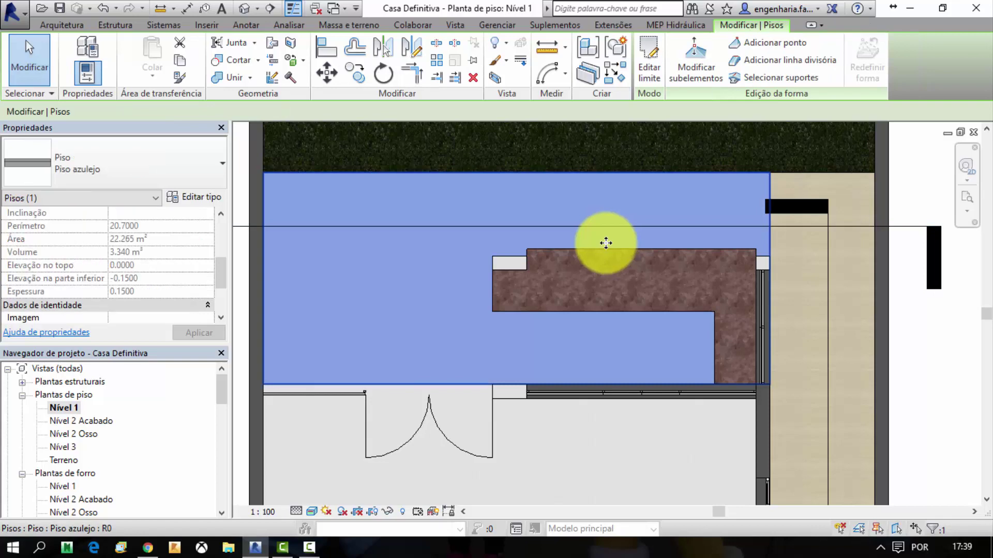
{"action": "left_click", "coordinate": [922, 142]}
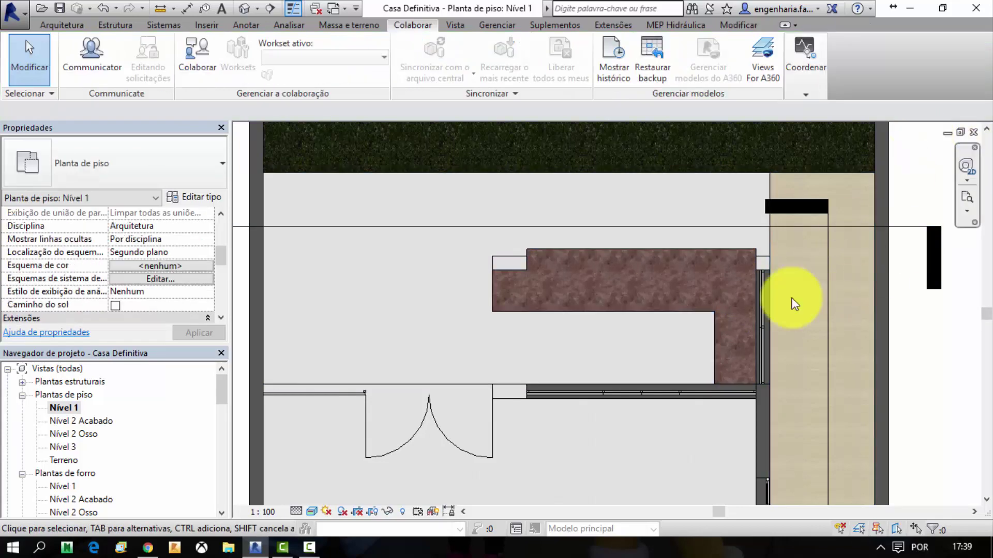
{"action": "left_click", "coordinate": [507, 262]}
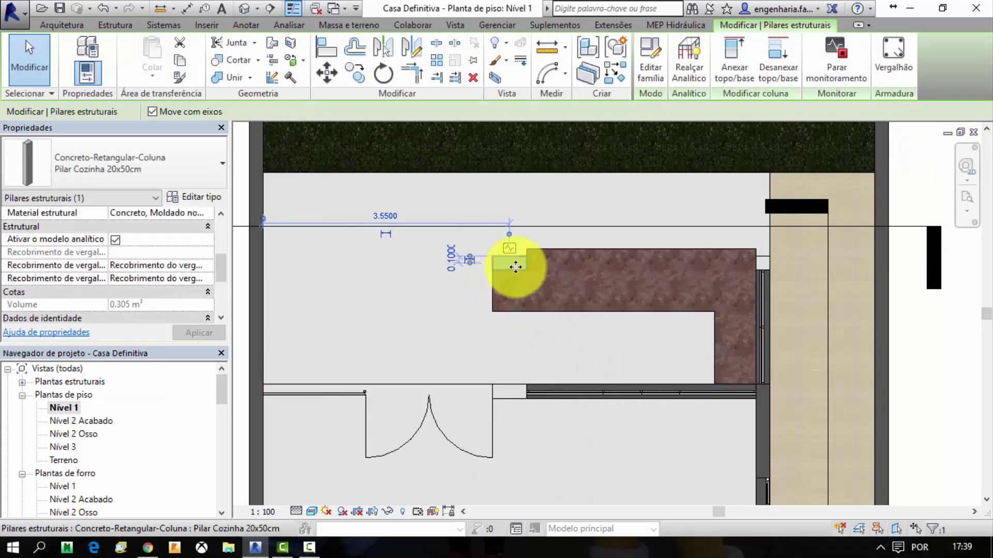
- Nudge the Pilar Cozinha column left from 3.5500 to 3.5100, dismissing the warnings
{"action": "left_click_drag", "start_coordinate": [507, 276], "coordinate": [507, 228]}
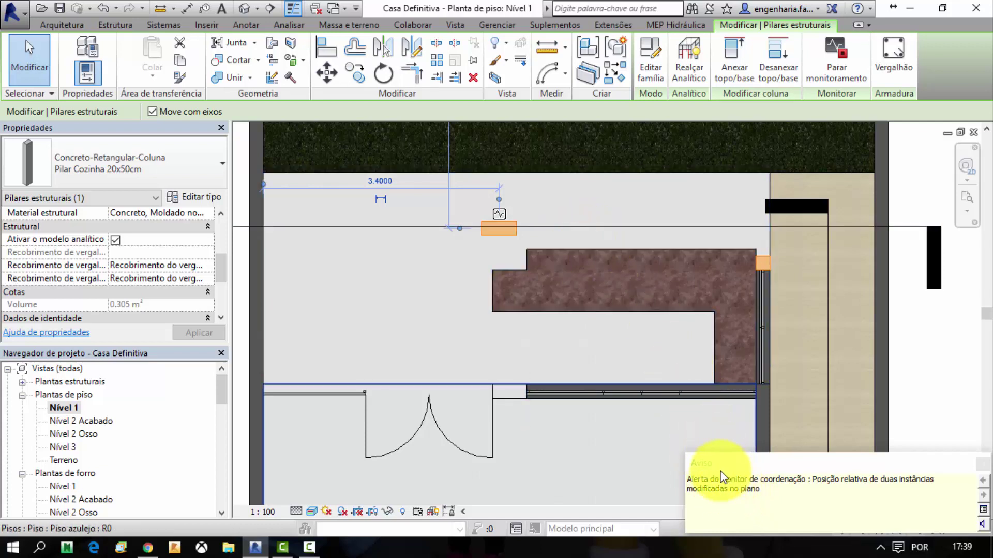
{"action": "left_click", "coordinate": [902, 320]}
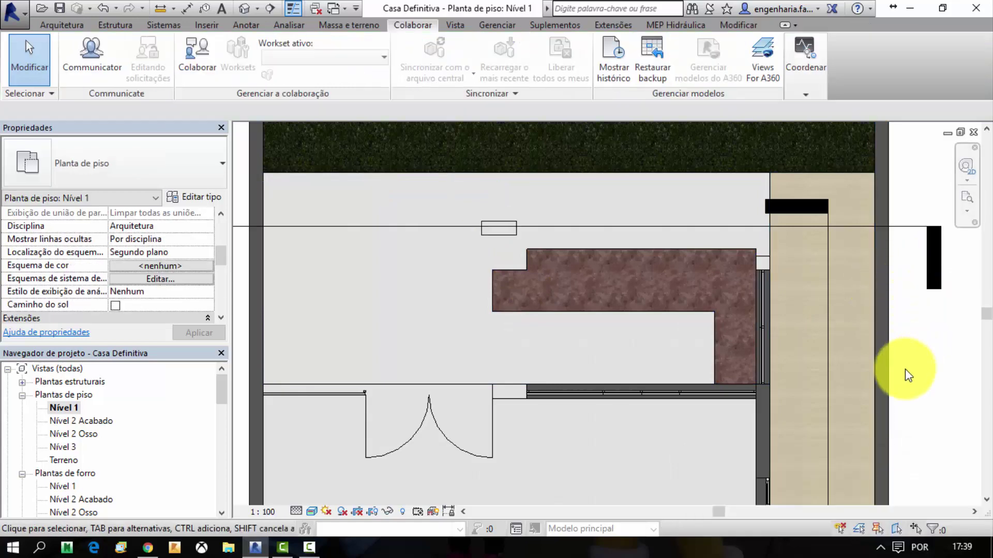
{"action": "left_click", "coordinate": [504, 262]}
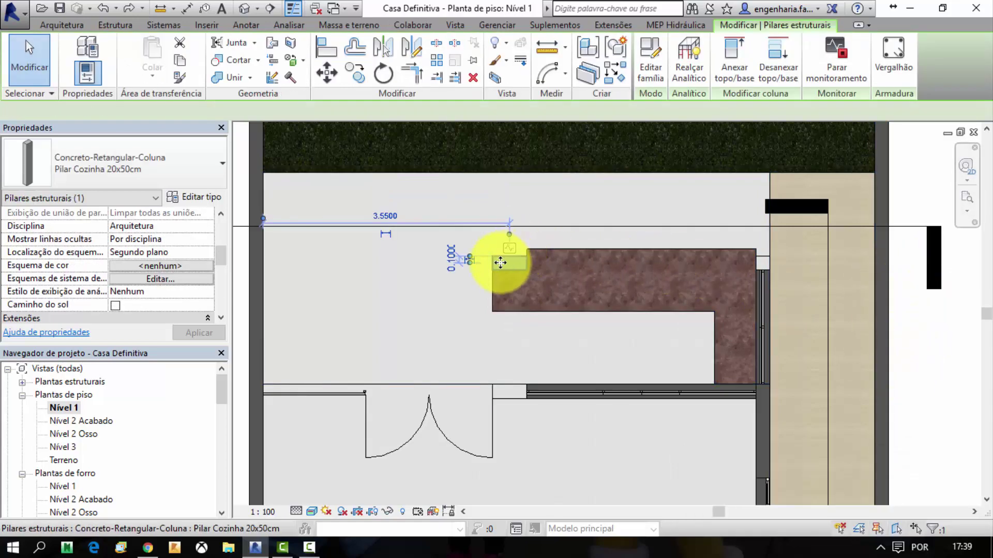
{"action": "left_click_drag", "start_coordinate": [503, 263], "coordinate": [500, 263]}
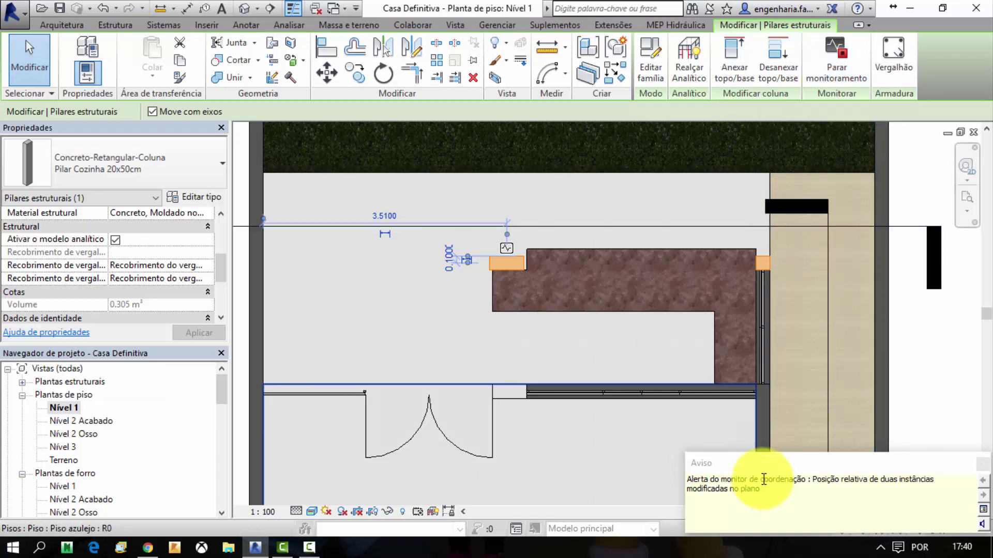
{"action": "left_click", "coordinate": [926, 358]}
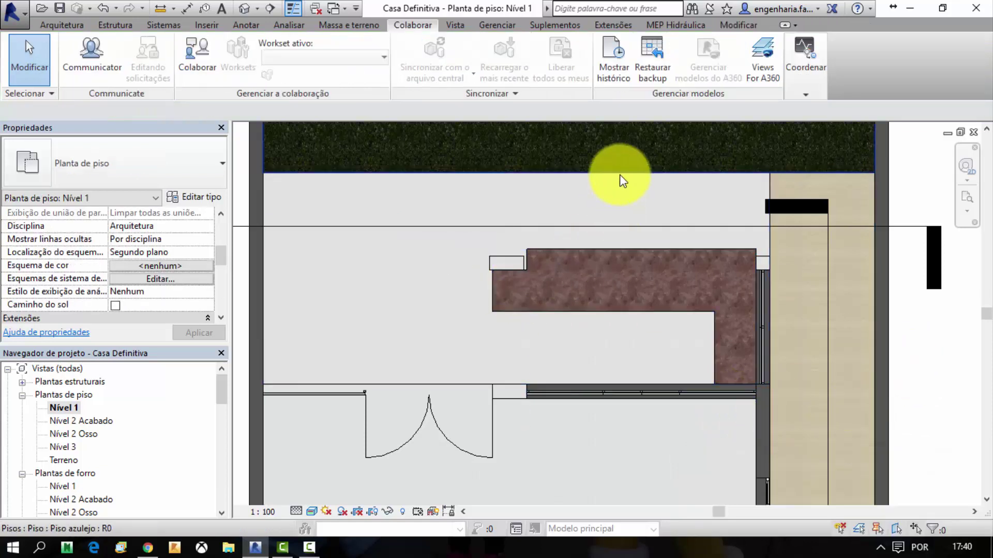
{"action": "left_click", "coordinate": [817, 93]}
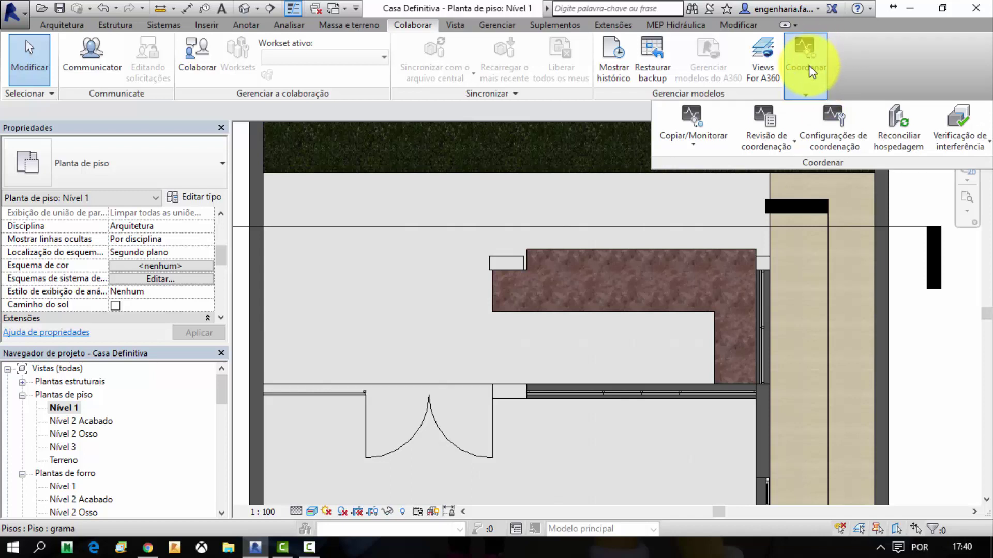
- Open Coordination Review for the current project and select the columns' position alert
{"action": "left_click", "coordinate": [752, 131]}
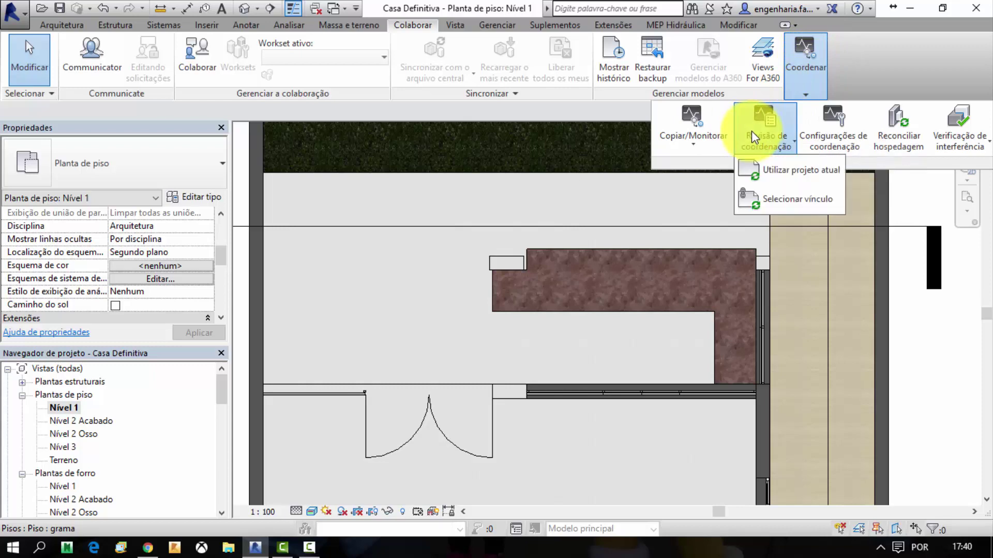
{"action": "left_click", "coordinate": [770, 170]}
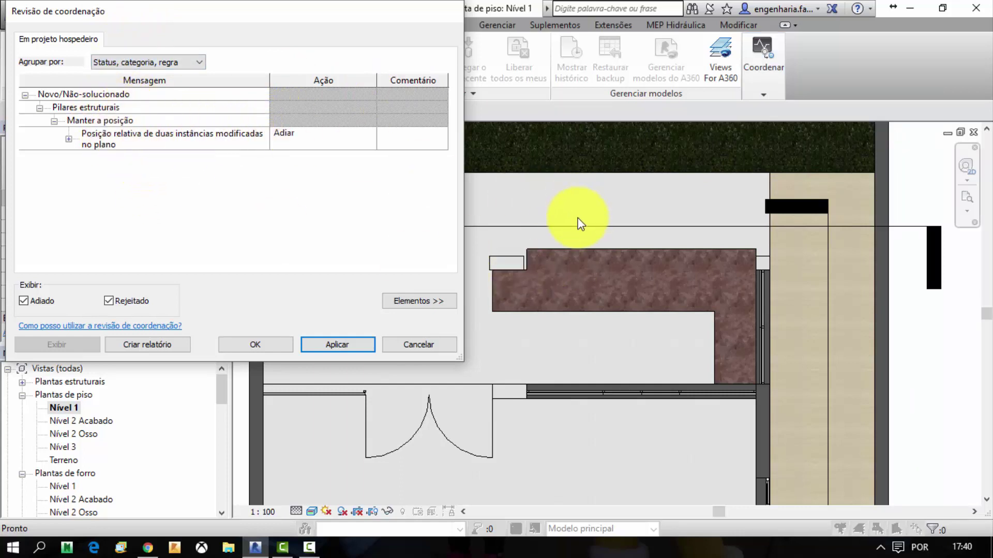
{"action": "left_click", "coordinate": [207, 135]}
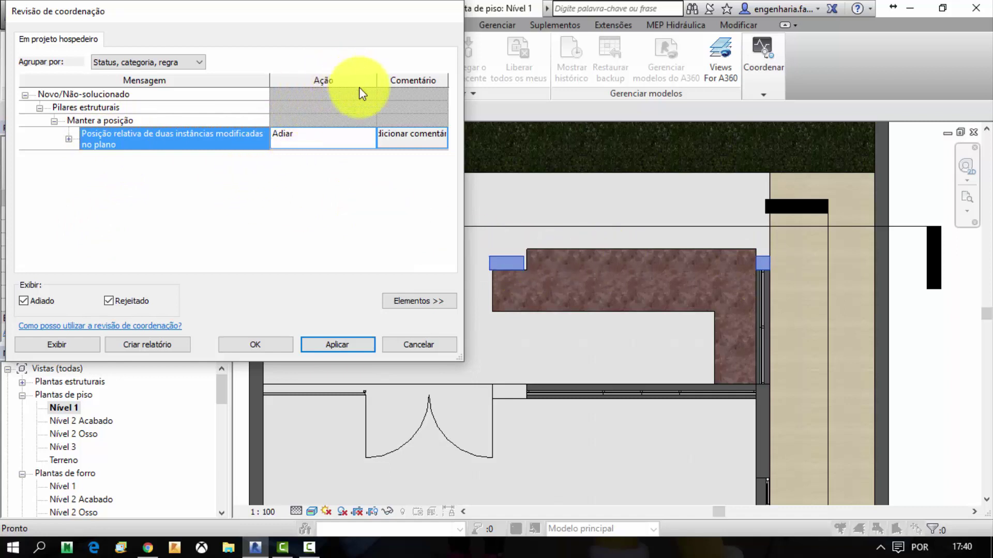
- Comment 'este pilar nao deve ser alterado' on the alert and apply the Adiar action
{"action": "left_click", "coordinate": [398, 146]}
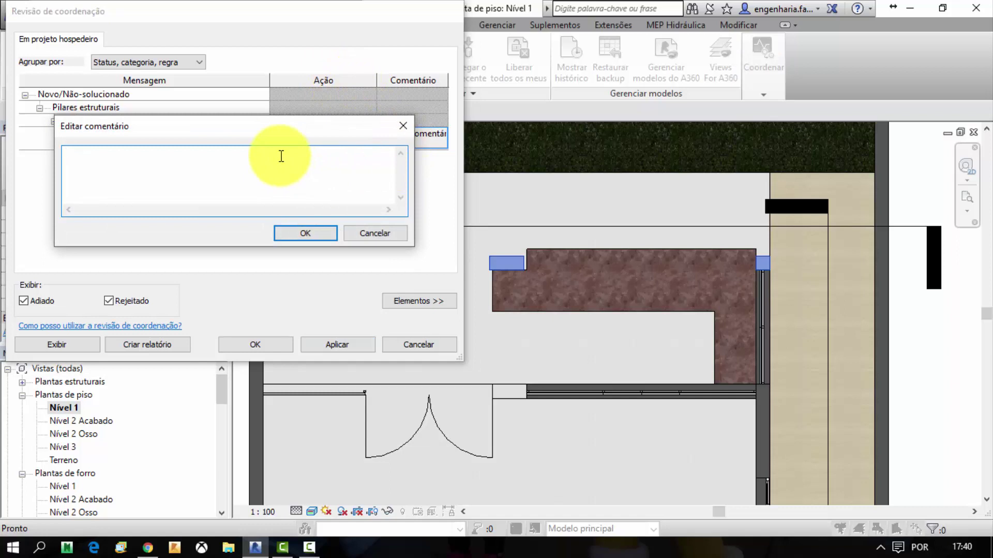
{"action": "type", "text": "este pil"}
{"action": "type", "text": "ar nao deve s"}
{"action": "type", "text": "er ass"}
{"action": "key", "text": "BackSpace"}
{"action": "key", "text": "BackSpace"}
{"action": "type", "text": "lterado"}
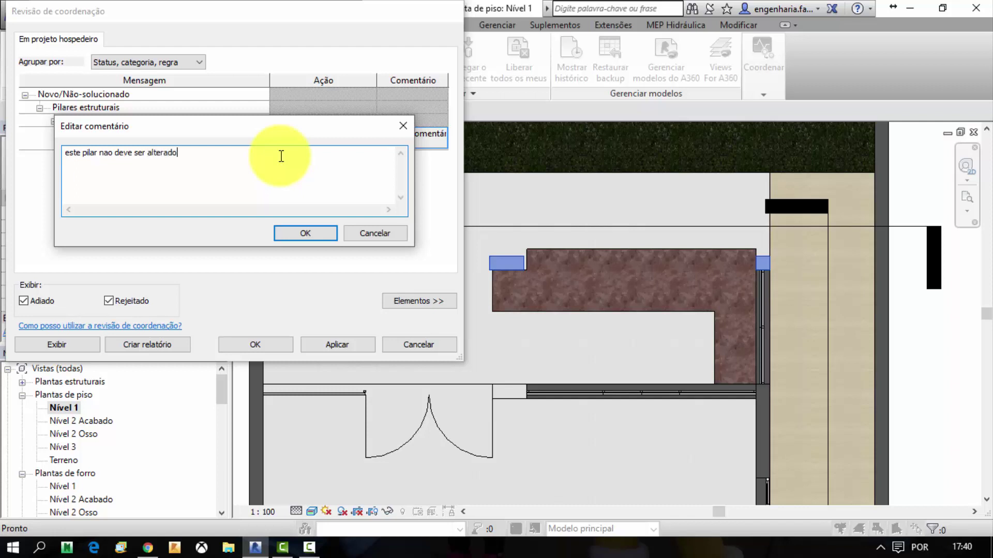
{"action": "left_click", "coordinate": [305, 233]}
{"action": "left_click", "coordinate": [328, 136]}
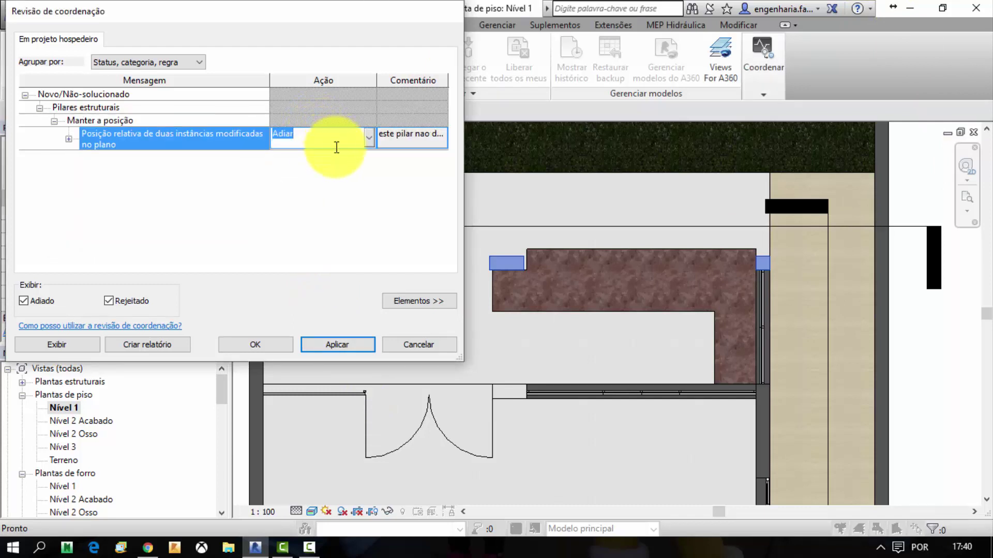
{"action": "left_click", "coordinate": [336, 346]}
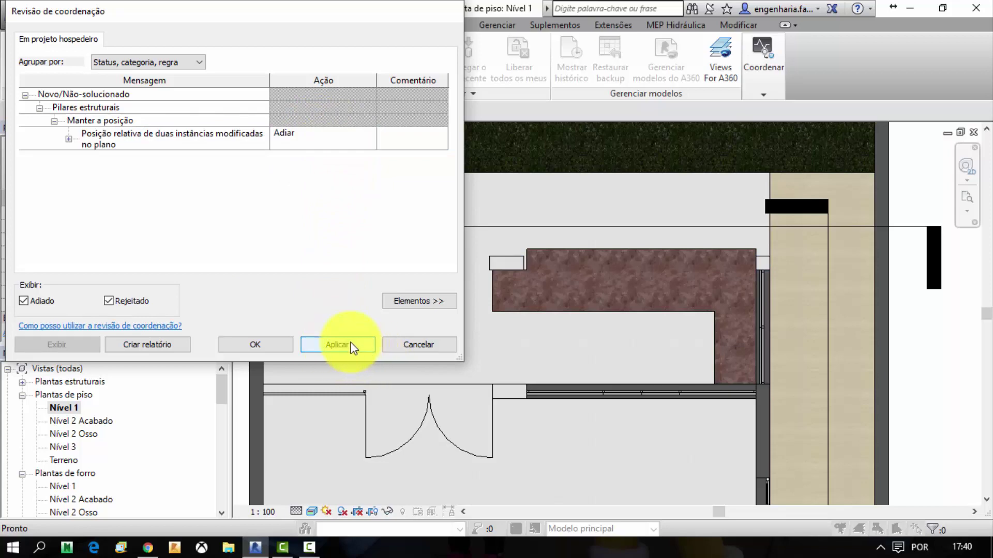
- Reopen Coordination Review for the current project and select the column position alert
{"action": "left_click", "coordinate": [254, 346]}
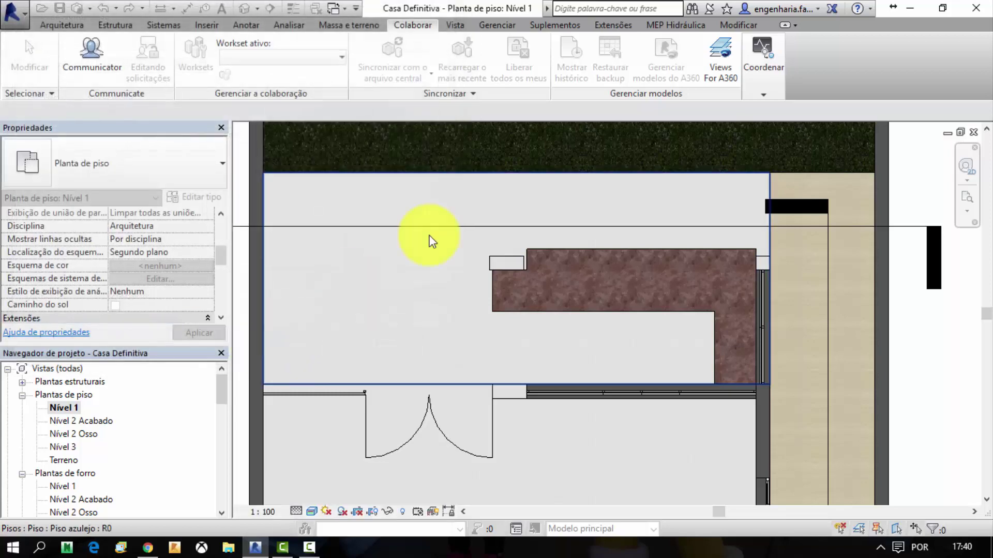
{"action": "left_click", "coordinate": [804, 91]}
{"action": "left_click", "coordinate": [773, 126]}
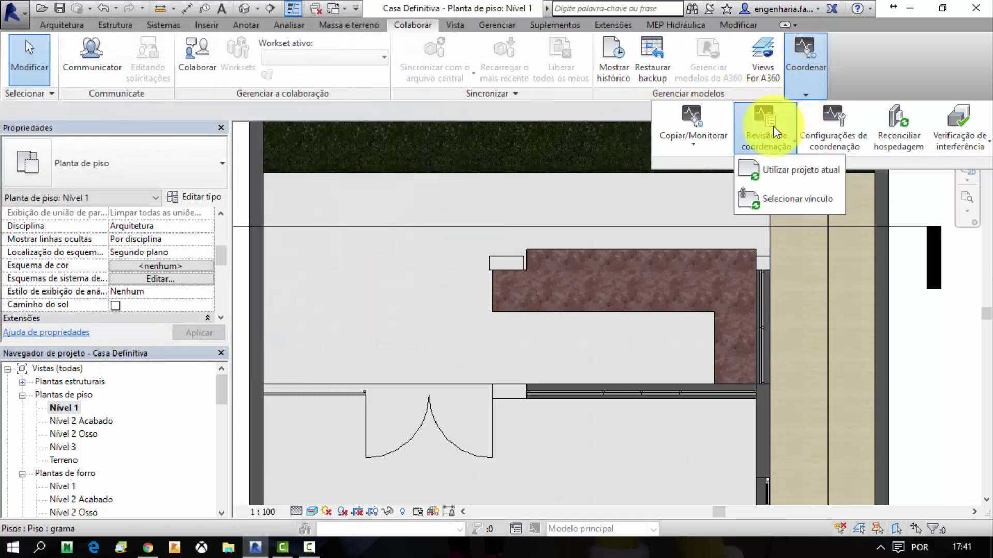
{"action": "left_click", "coordinate": [775, 175]}
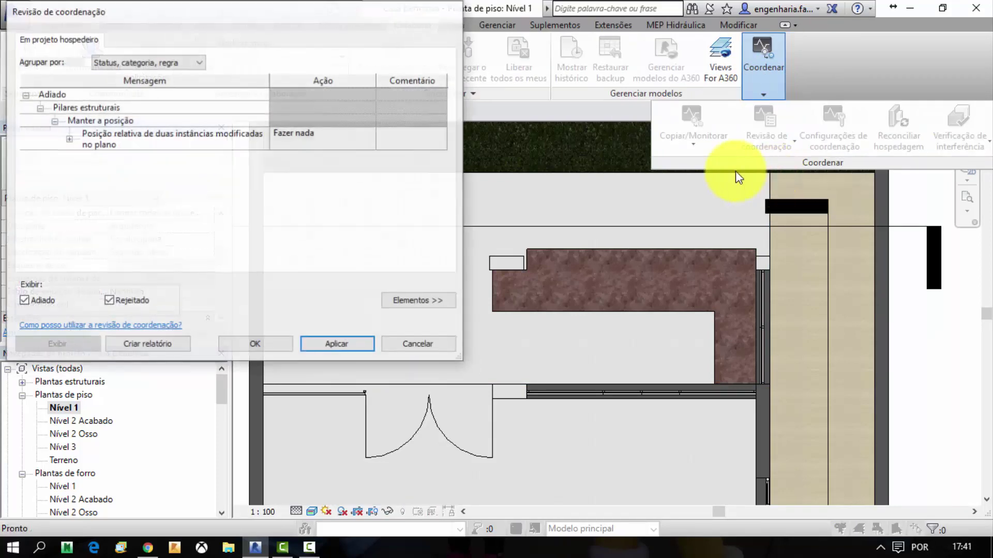
{"action": "left_click", "coordinate": [304, 141]}
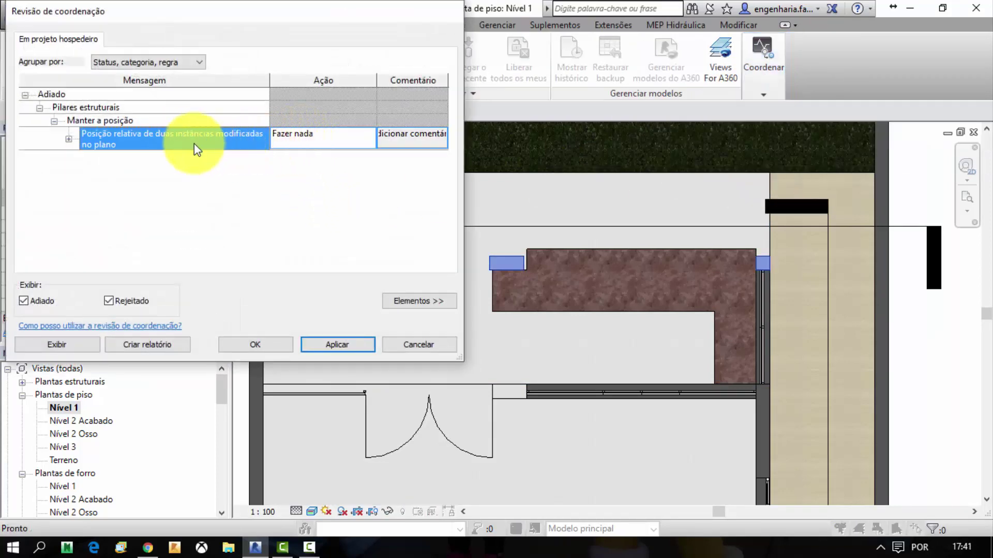
- Resolve the alert with Mover instância de 'Pilar Cozinha 20x50cm', apply, and close
{"action": "left_click", "coordinate": [343, 135]}
{"action": "left_click", "coordinate": [370, 140]}
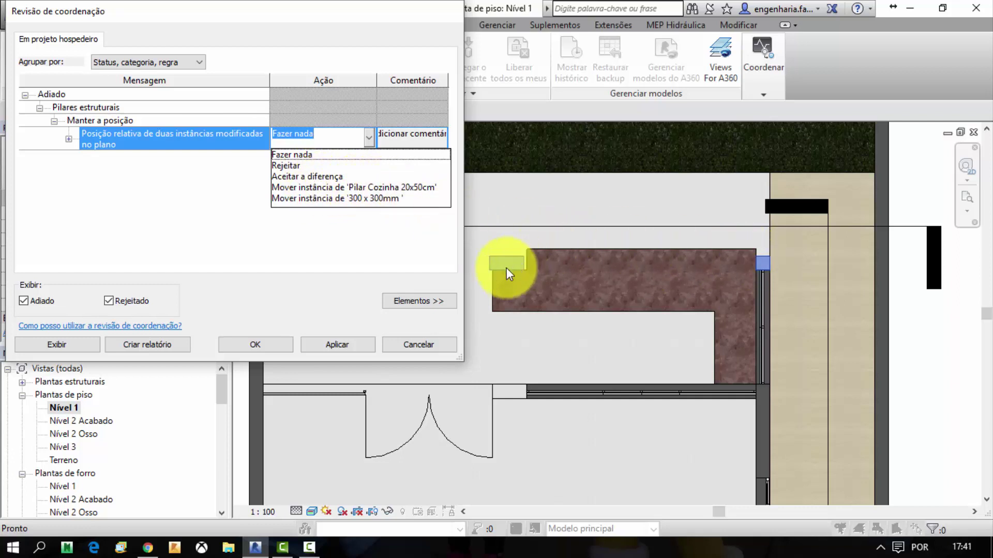
{"action": "left_click", "coordinate": [317, 187]}
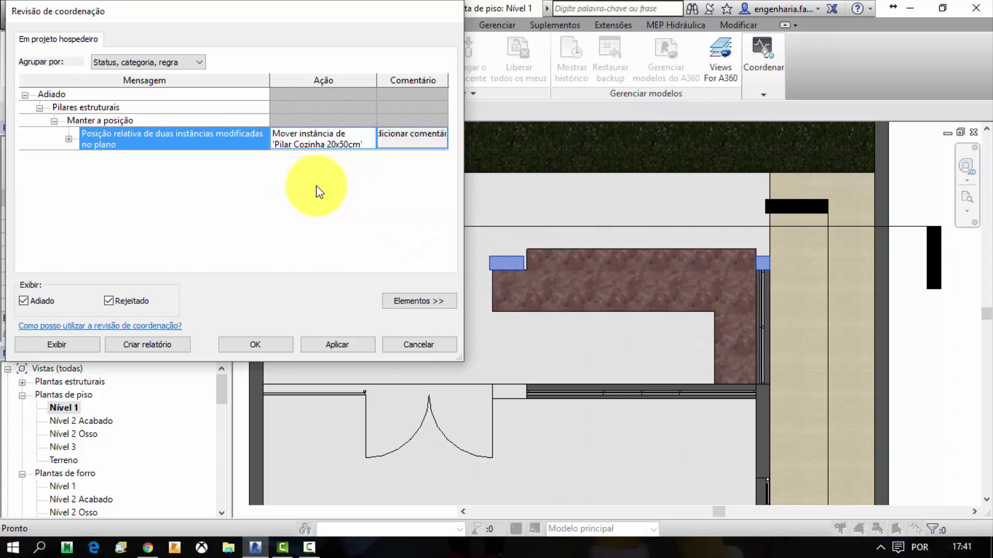
{"action": "left_click", "coordinate": [344, 345]}
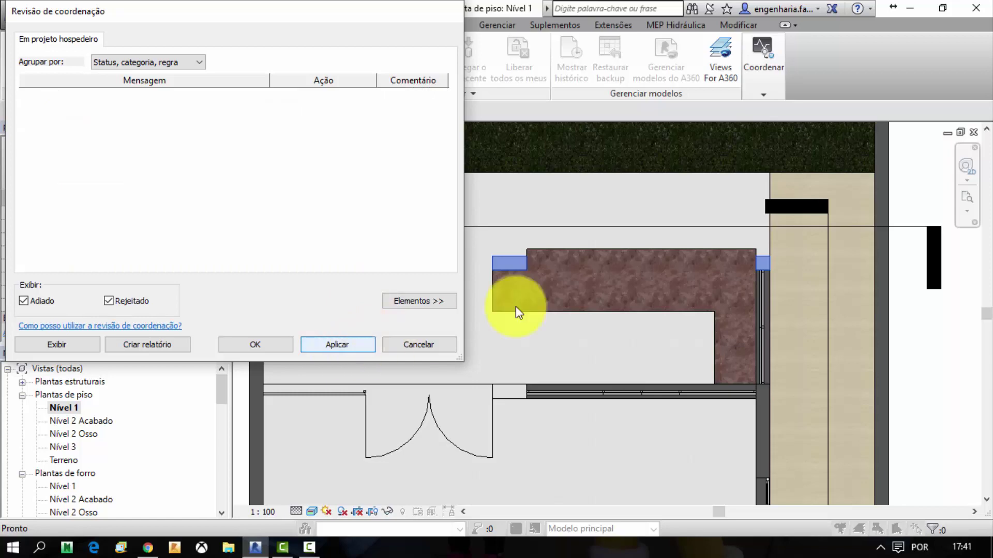
{"action": "left_click", "coordinate": [265, 350]}
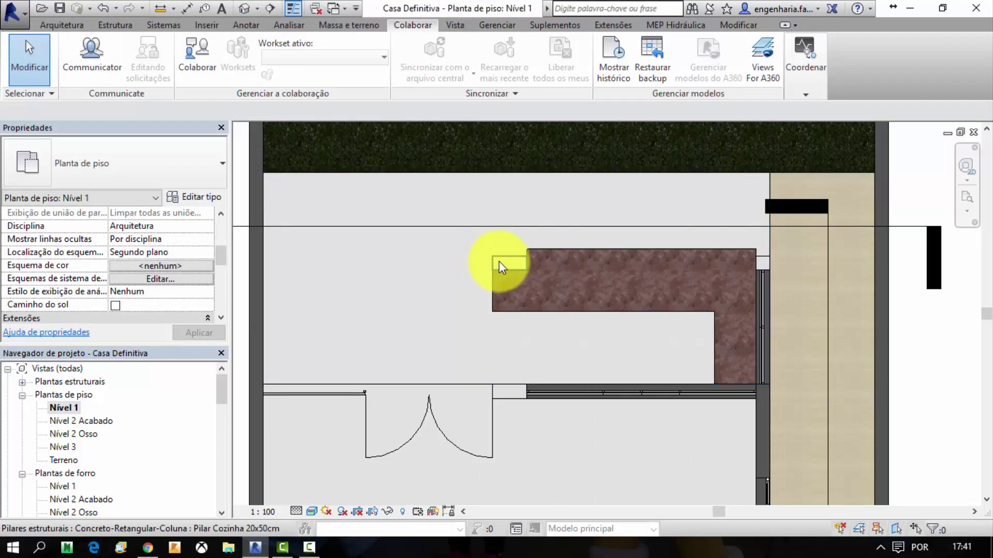
- Nudge the kitchen column up and review the resulting alert for the current project
{"action": "left_click", "coordinate": [498, 261]}
{"action": "key", "text": "Up"}
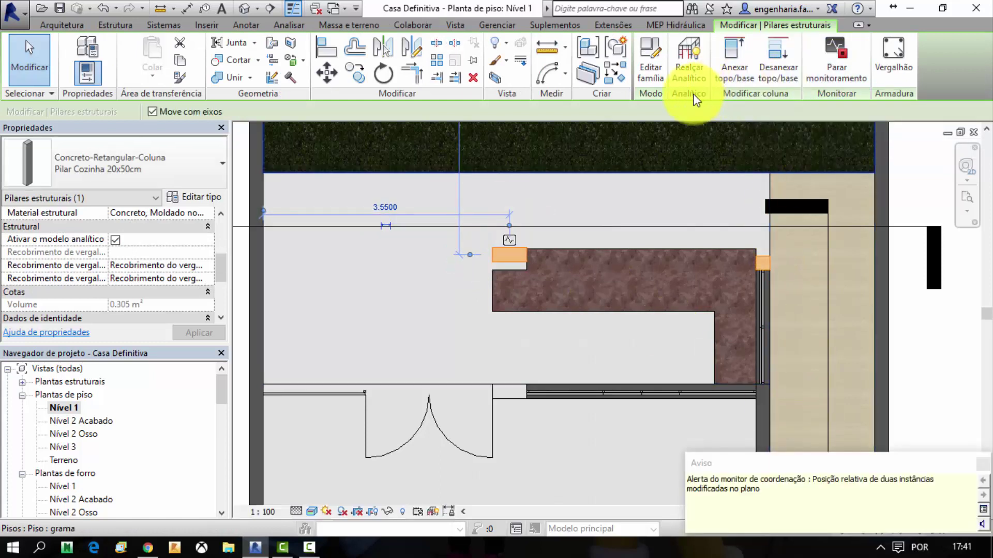
{"action": "left_click", "coordinate": [411, 25]}
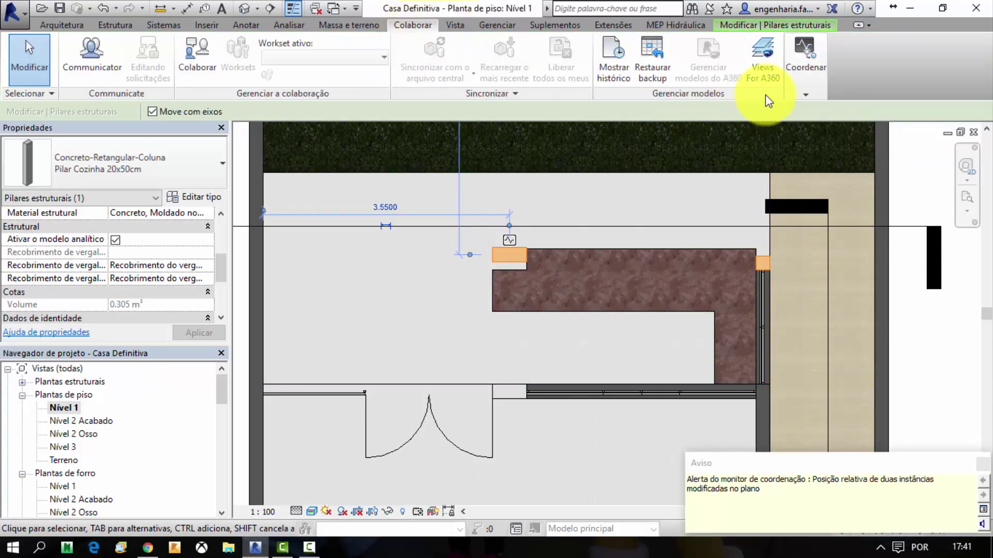
{"action": "left_click", "coordinate": [793, 92]}
{"action": "left_click", "coordinate": [787, 135]}
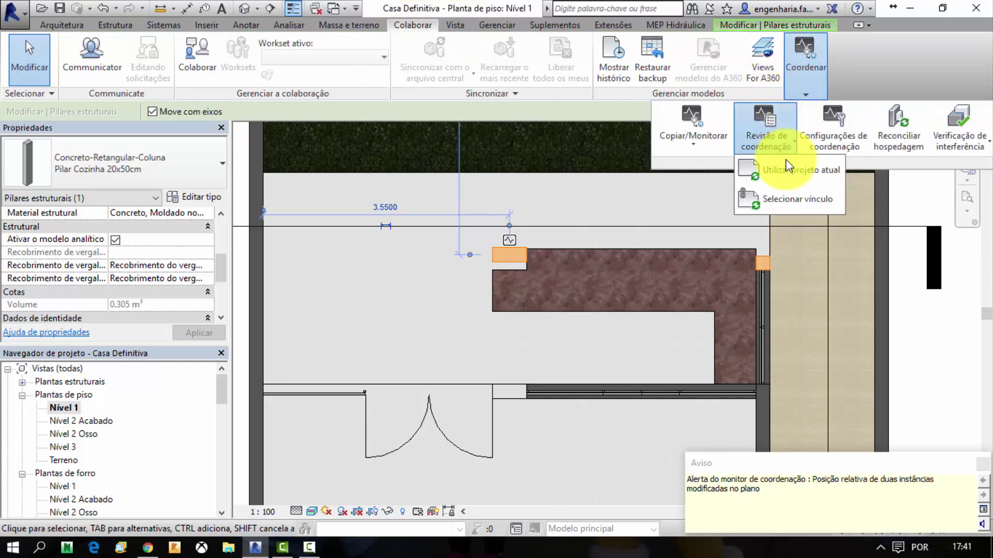
{"action": "left_click", "coordinate": [786, 159]}
- Resolve the position alert with Aceitar a diferença and close Coordination Review
{"action": "left_click", "coordinate": [356, 133]}
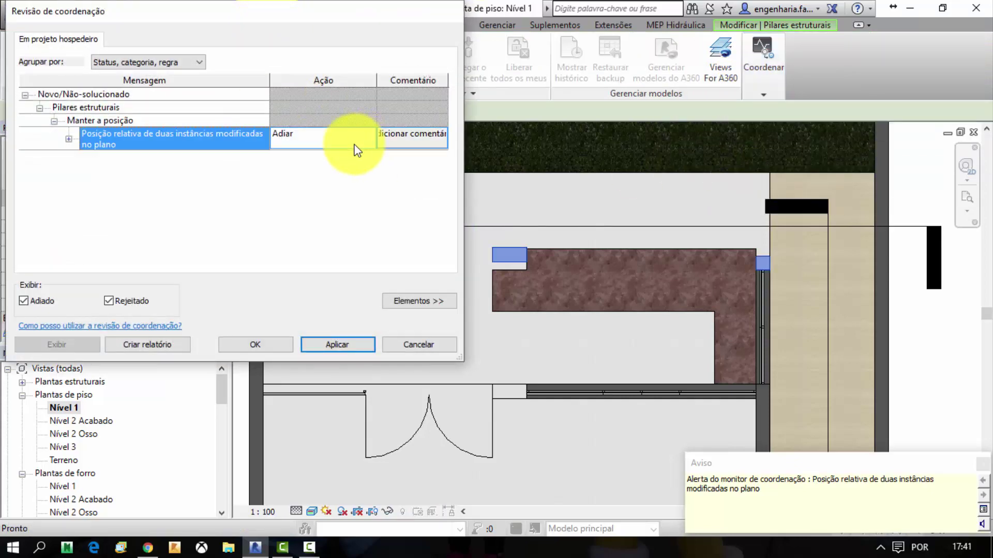
{"action": "left_click", "coordinate": [366, 140]}
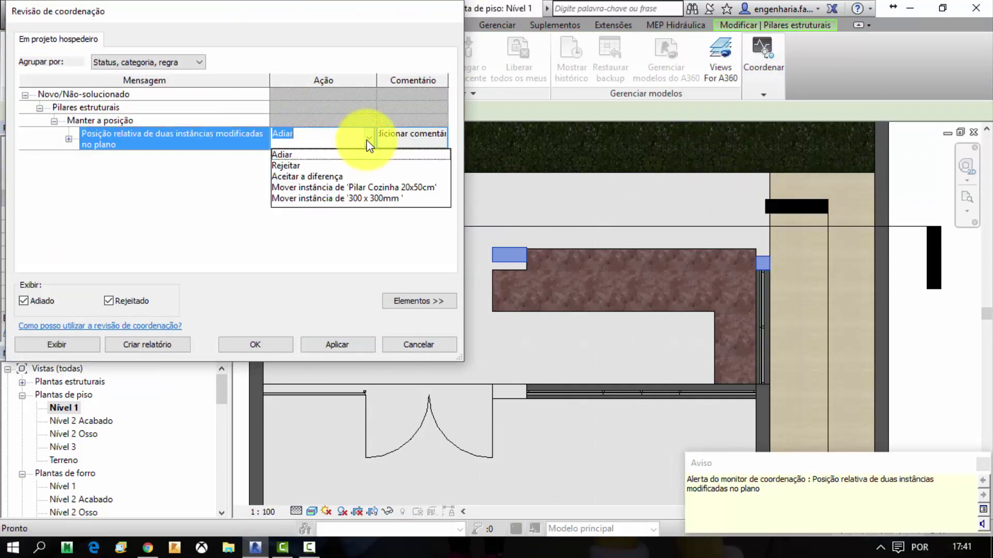
{"action": "left_click", "coordinate": [340, 176]}
{"action": "left_click", "coordinate": [346, 343]}
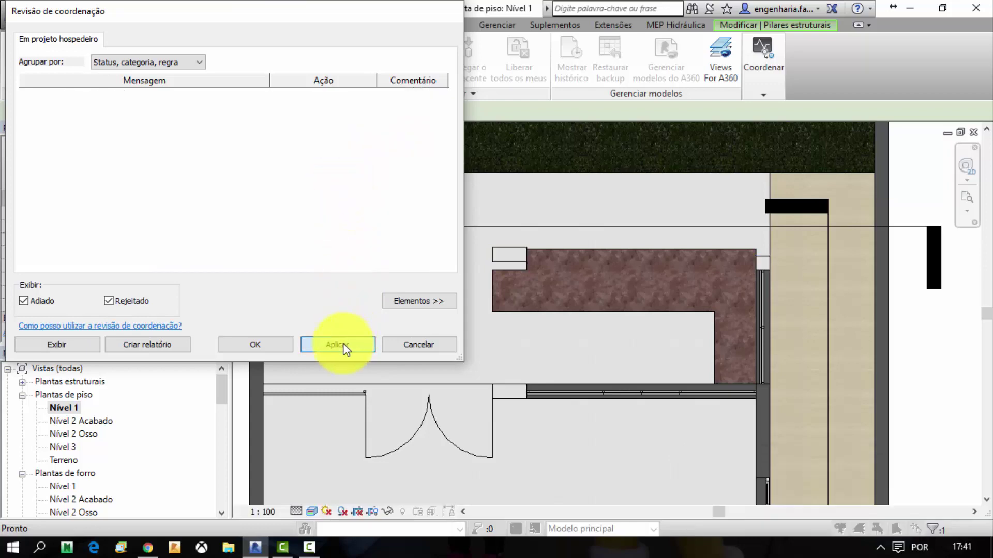
{"action": "left_click", "coordinate": [262, 347]}
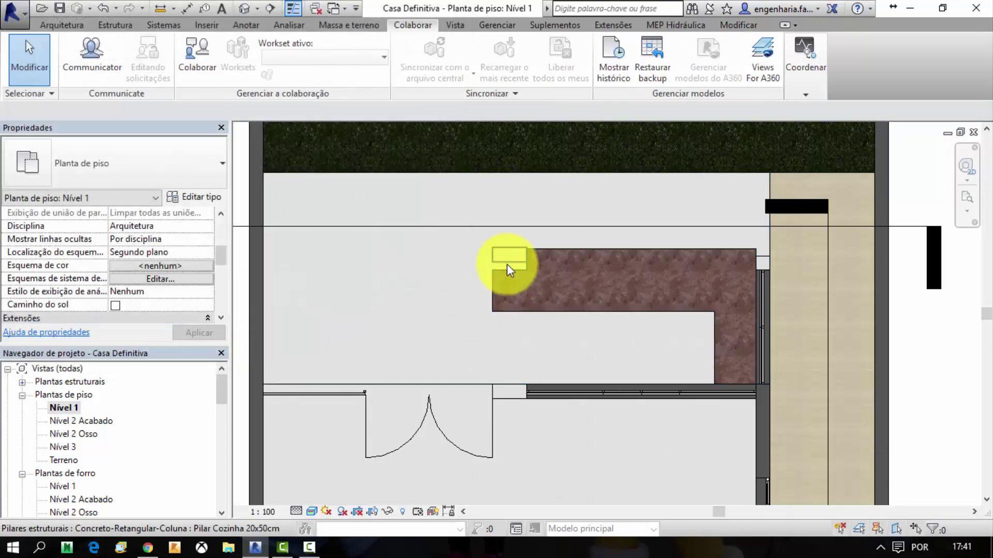
- Nudge the kitchen column left again to 3.5100
{"action": "left_click", "coordinate": [504, 258]}
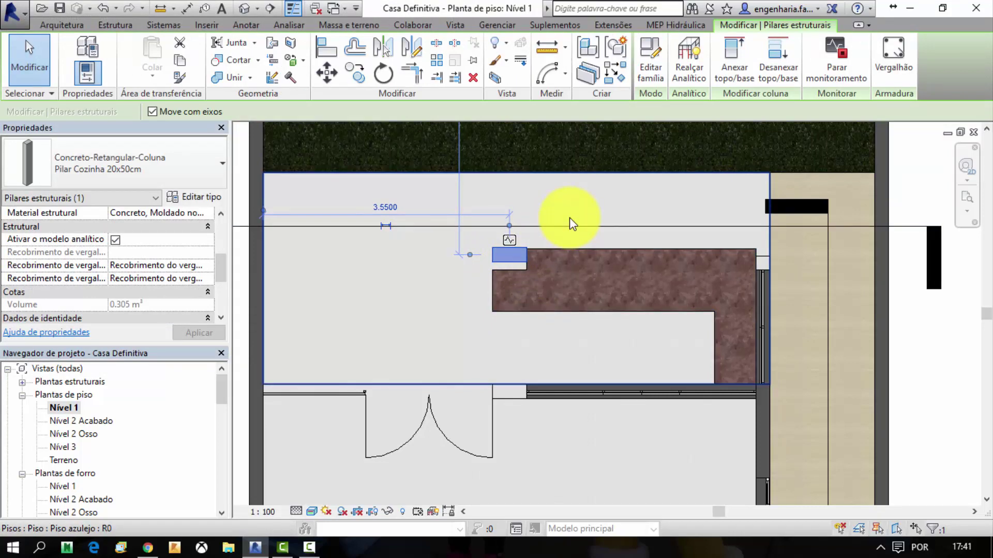
{"action": "key", "text": "Left"}
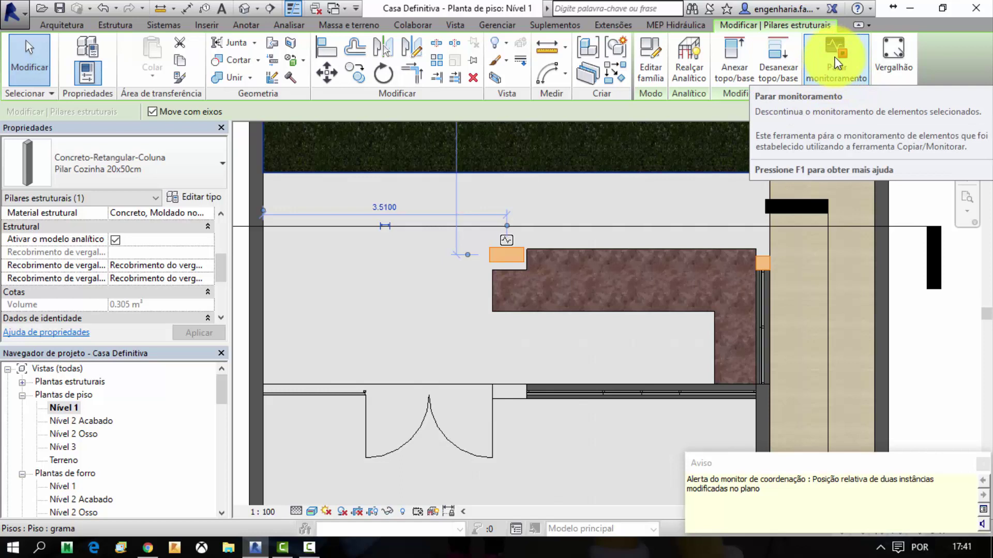
{"action": "left_click", "coordinate": [413, 25]}
- Set the new alert's action to Mover instância de '300 x 300mm', apply it, dismiss the warning, and close the review
{"action": "left_click", "coordinate": [804, 57]}
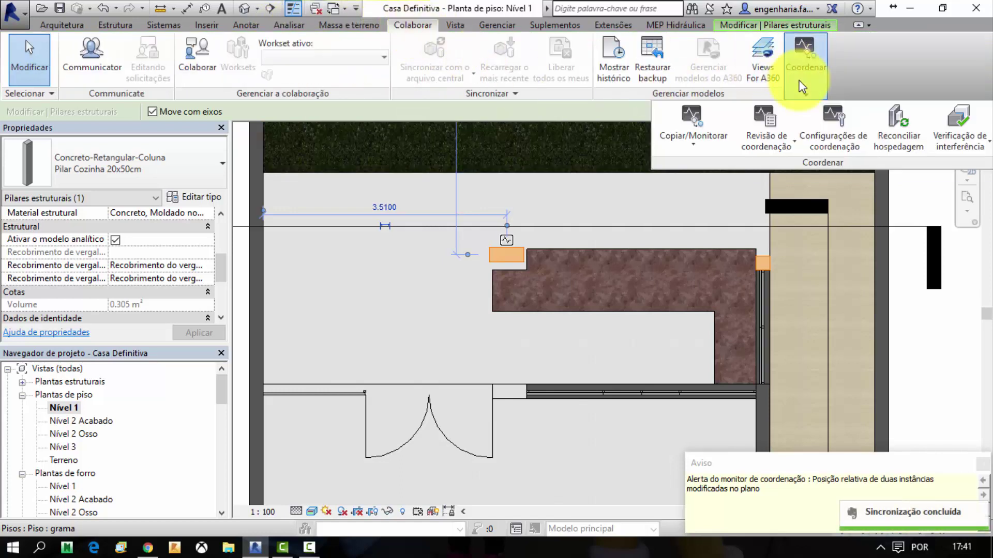
{"action": "left_click", "coordinate": [771, 135]}
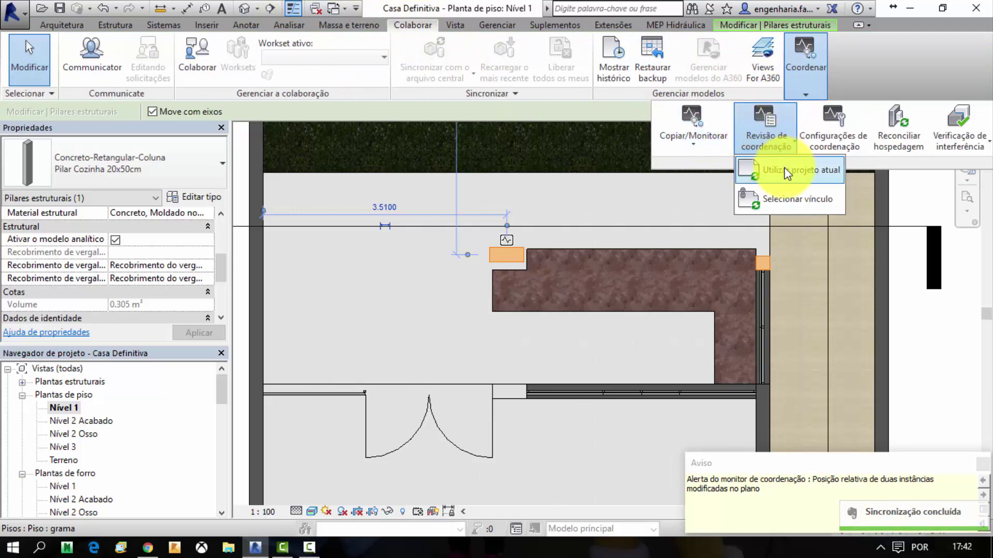
{"action": "left_click", "coordinate": [778, 164]}
{"action": "left_click", "coordinate": [310, 139]}
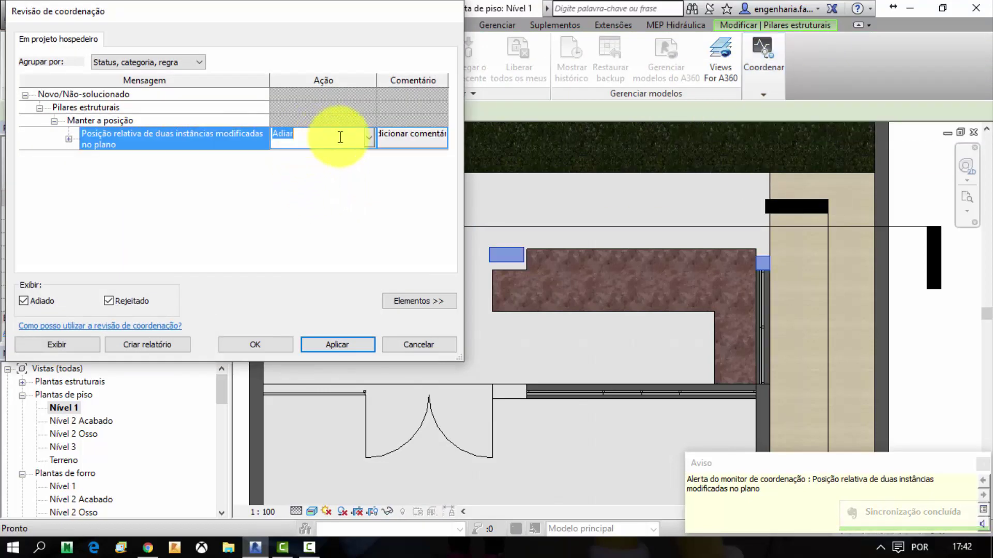
{"action": "left_click", "coordinate": [372, 136]}
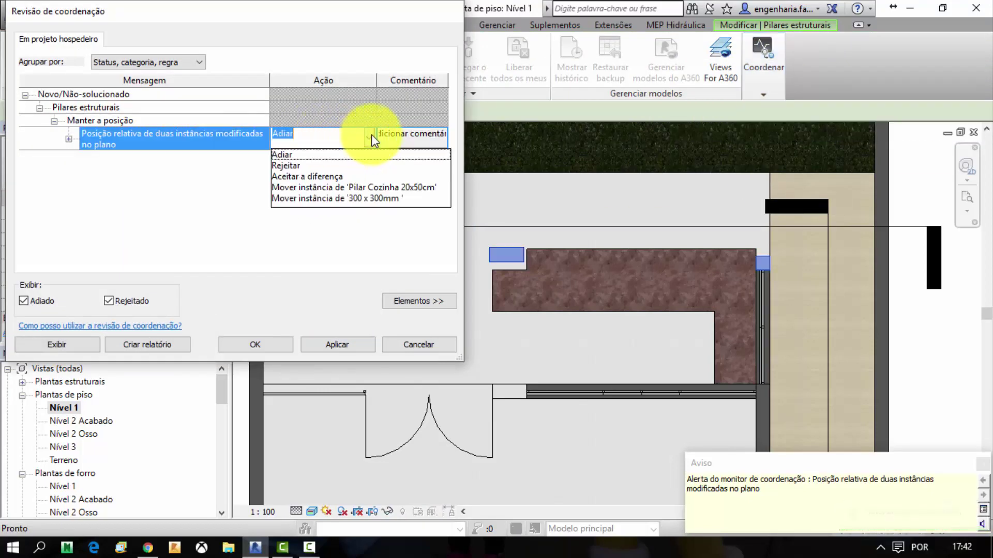
{"action": "left_click", "coordinate": [322, 200]}
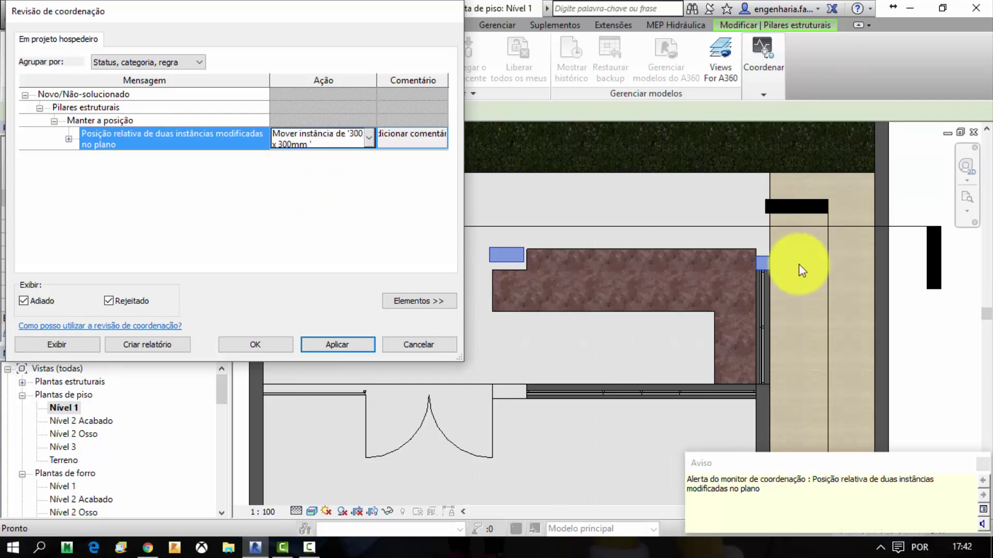
{"action": "left_click", "coordinate": [336, 343]}
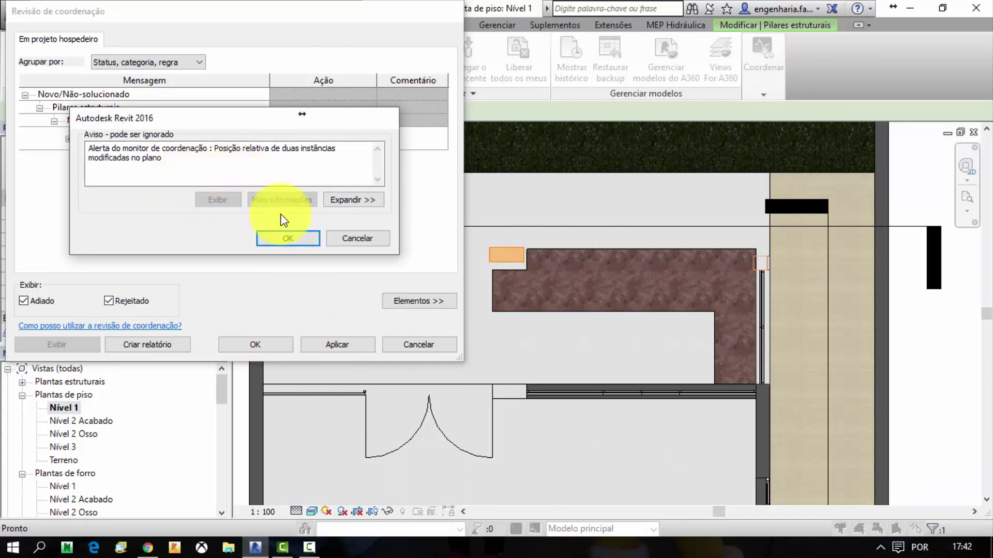
{"action": "left_click", "coordinate": [288, 240]}
{"action": "left_click", "coordinate": [336, 344]}
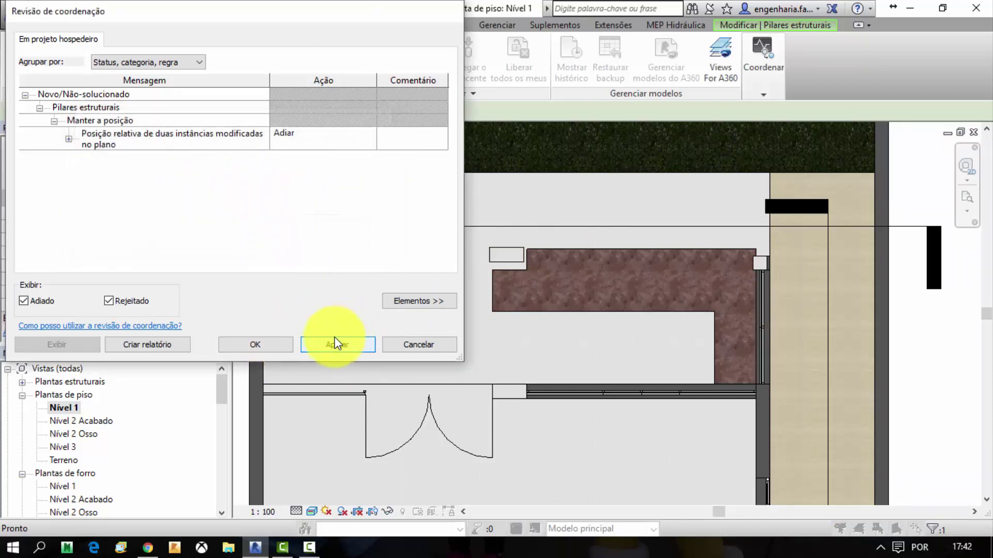
{"action": "left_click", "coordinate": [258, 345]}
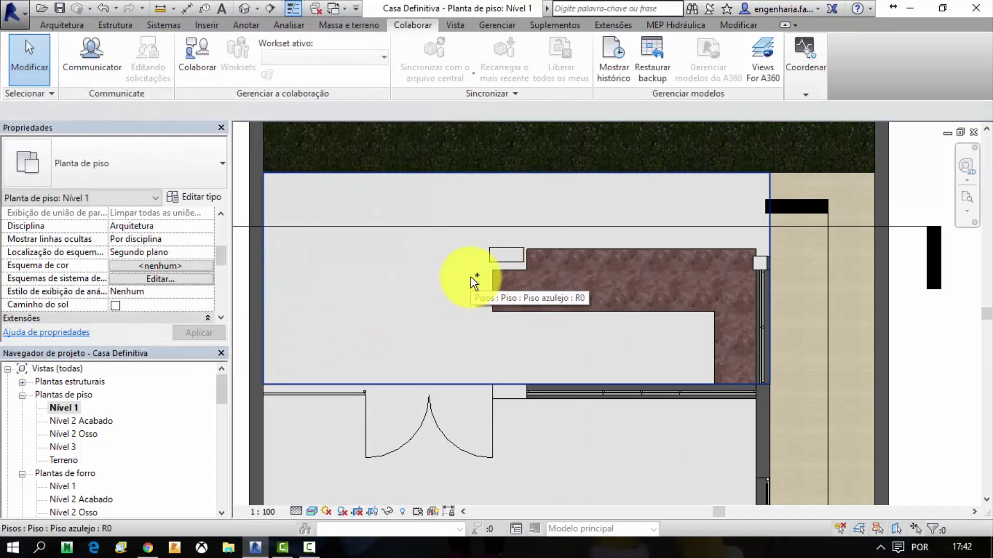
{"action": "scroll", "coordinate": [765, 265], "scroll_direction": "up", "scroll_amount": 2}
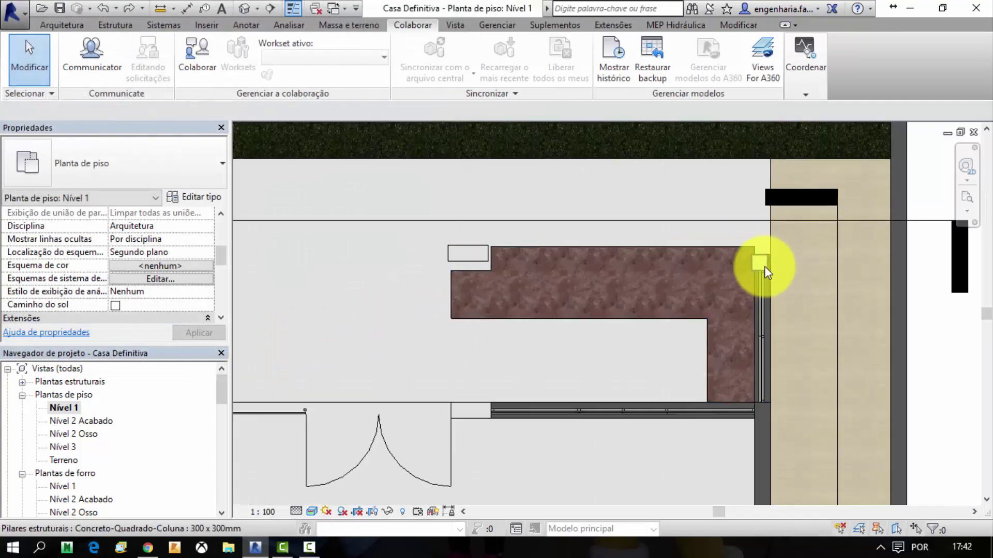
{"action": "scroll", "coordinate": [750, 268], "scroll_direction": "up", "scroll_amount": 3}
{"action": "scroll", "coordinate": [740, 268], "scroll_direction": "down", "scroll_amount": 2}
{"action": "scroll", "coordinate": [687, 304], "scroll_direction": "down", "scroll_amount": 2}
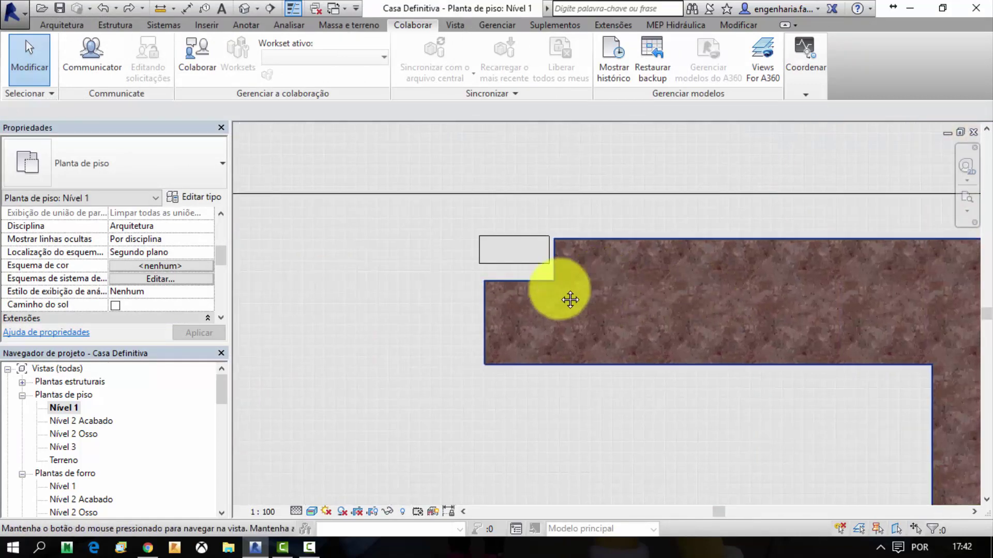
{"action": "middle_click_drag", "start_coordinate": [572, 295], "coordinate": [396, 276]}
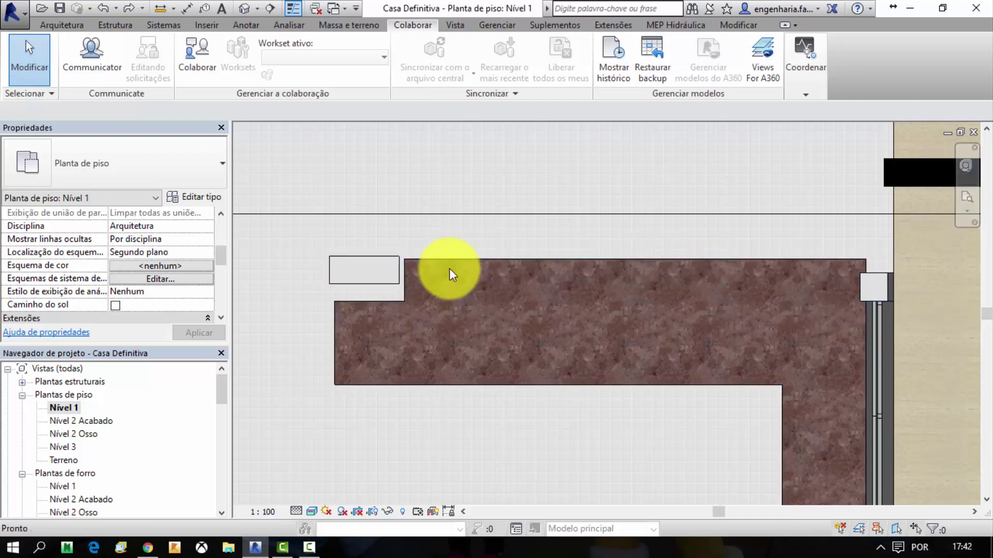
{"action": "scroll", "coordinate": [449, 269], "scroll_direction": "down", "scroll_amount": 3}
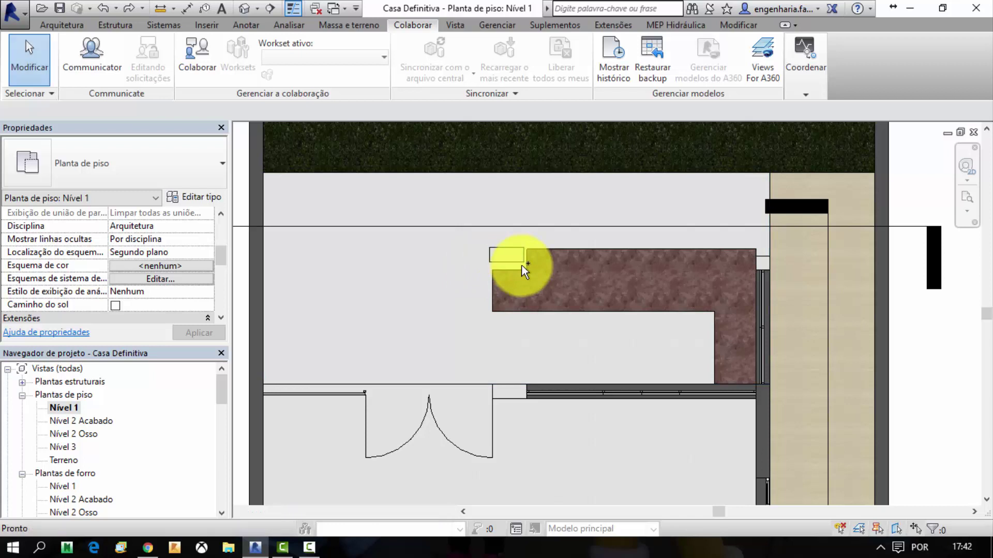